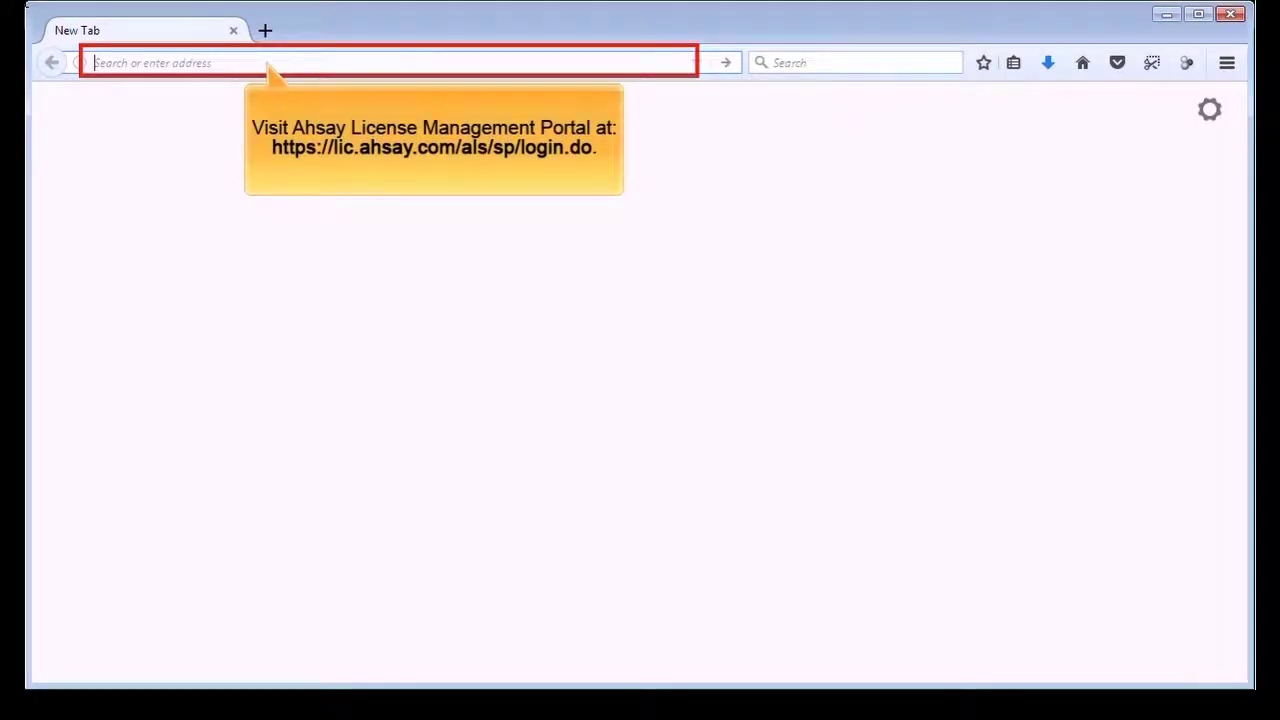
- Load the partner login page at lic.ahsay.com and enter the partner username and password
{"action": "type", "text": "https://lic.ahsay.com/als/sp/login.do"}
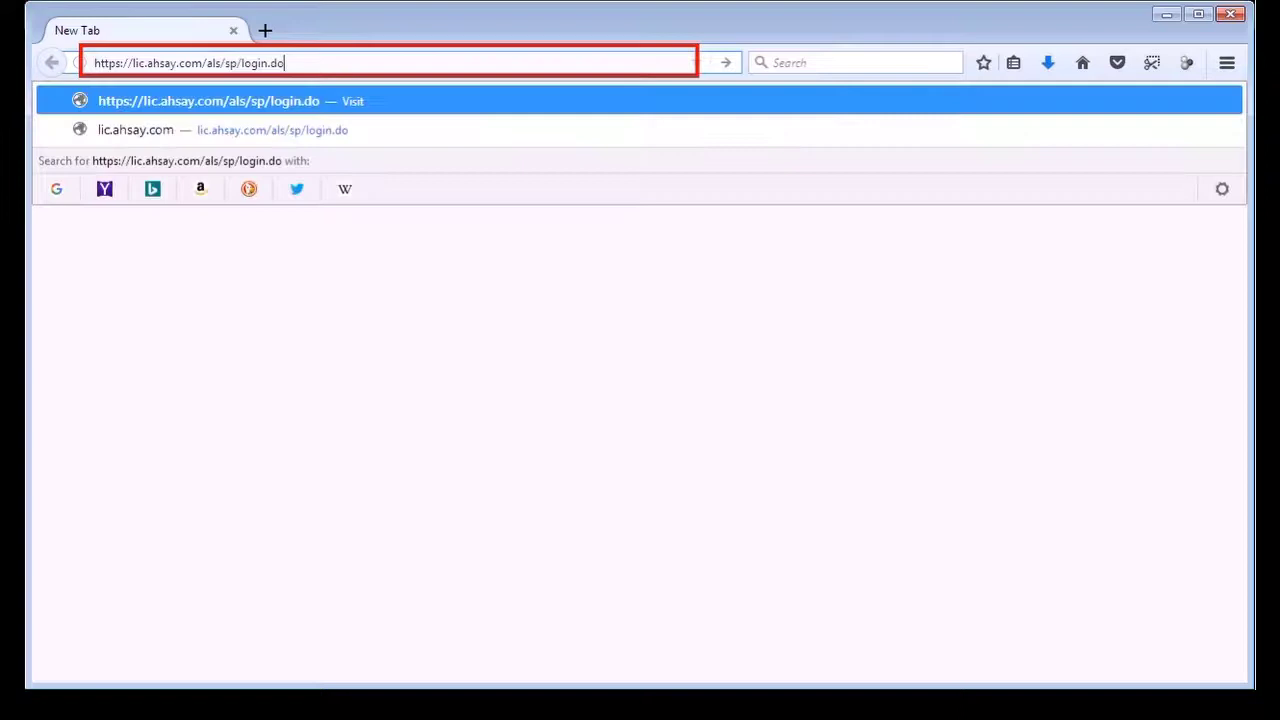
{"action": "key", "text": "Return"}
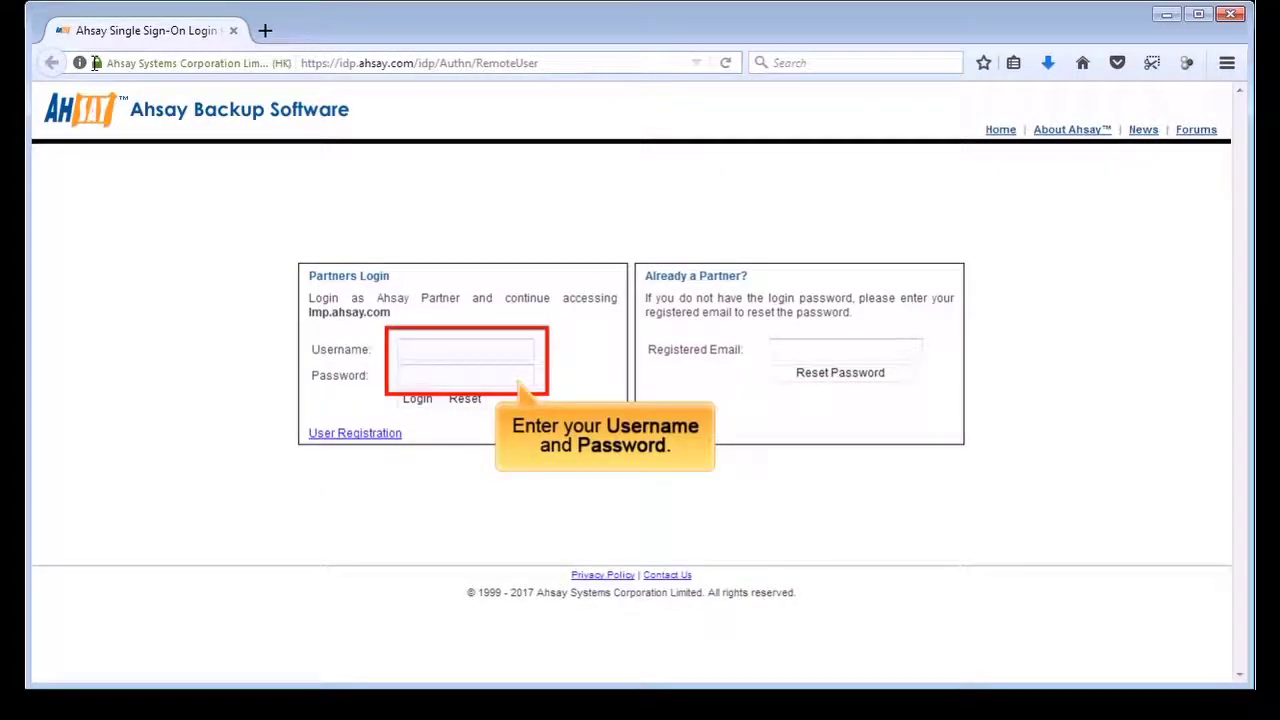
{"action": "left_click", "coordinate": [402, 349]}
{"action": "type", "text": "Ahs"}
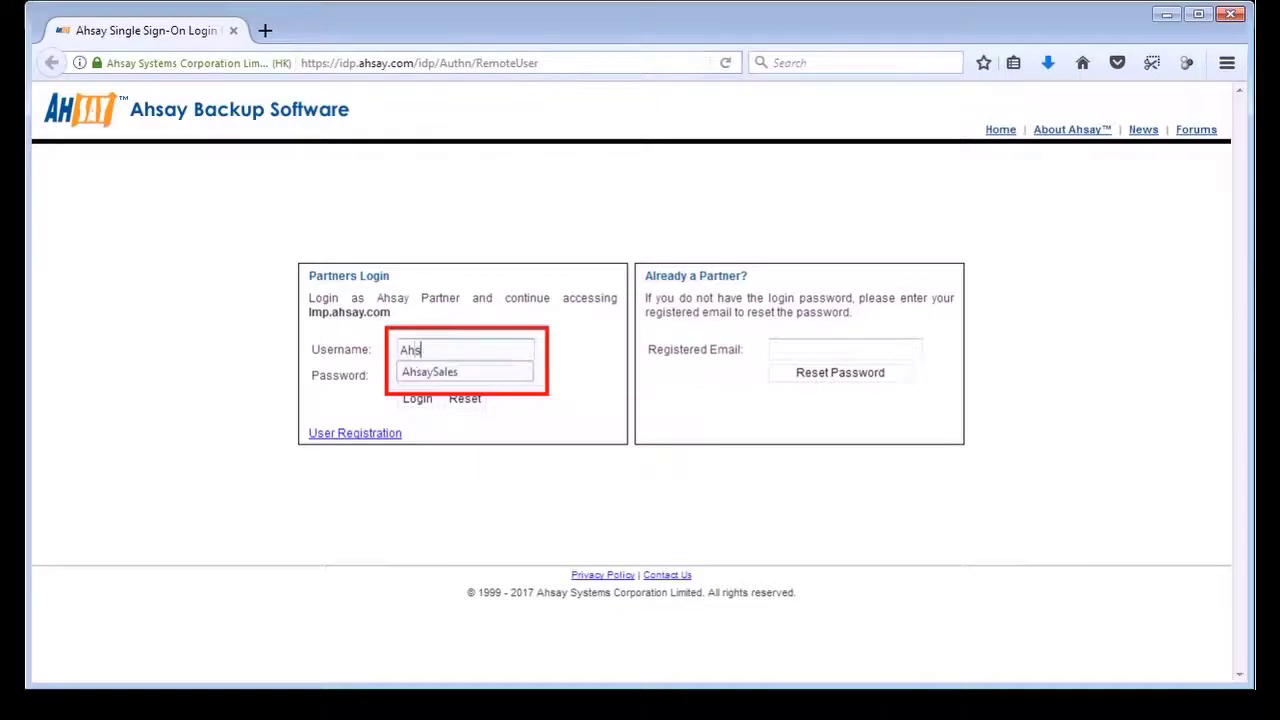
{"action": "type", "text": "aySales"}
{"action": "key", "text": "Tab"}
{"action": "type", "text": "***"}
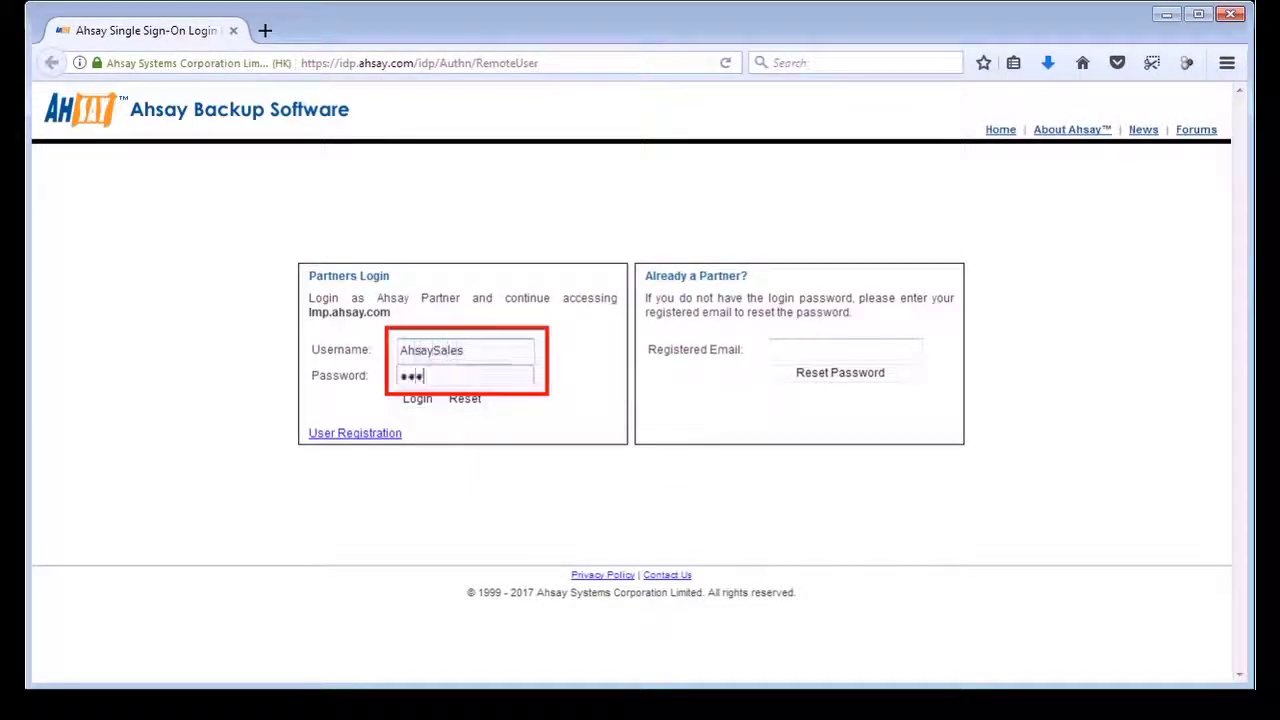
{"action": "type", "text": "*******"}
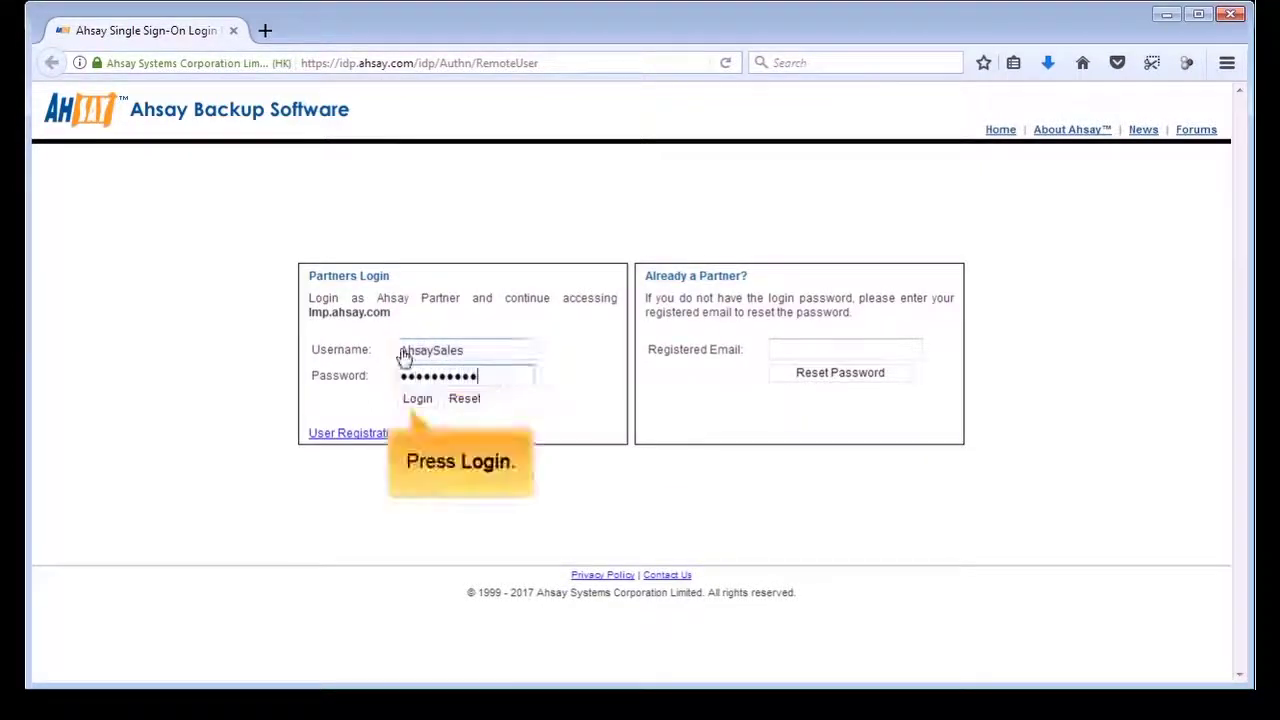
- Log in and migrate the Ahsay-SAL-PooledOEM-01 OEM license into Pooled Licenses
{"action": "left_click", "coordinate": [427, 402]}
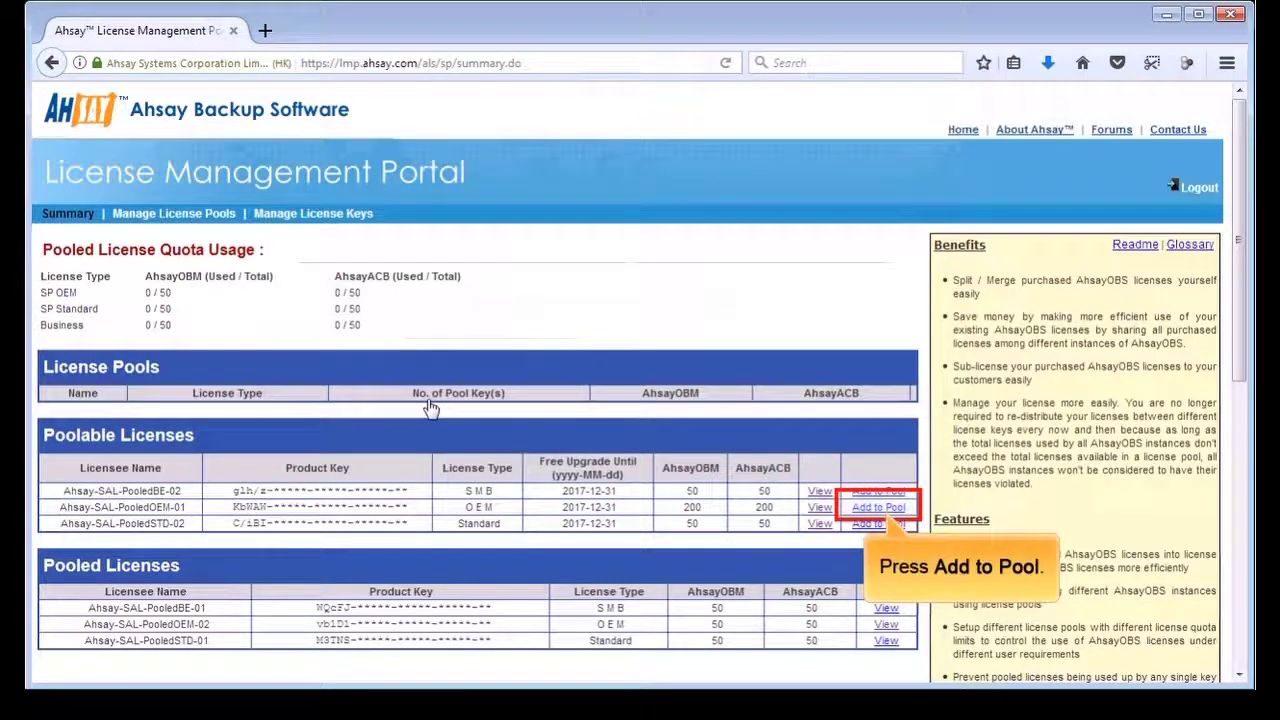
{"action": "left_click", "coordinate": [866, 511]}
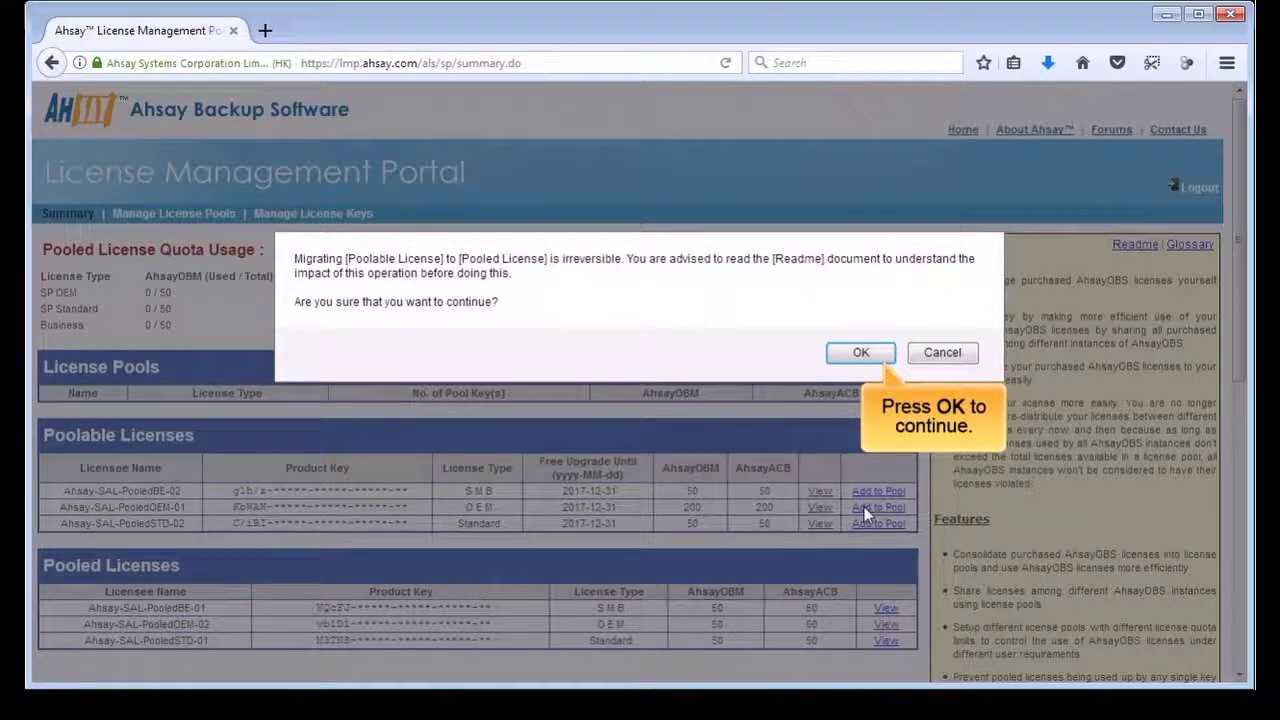
{"action": "left_click", "coordinate": [860, 354]}
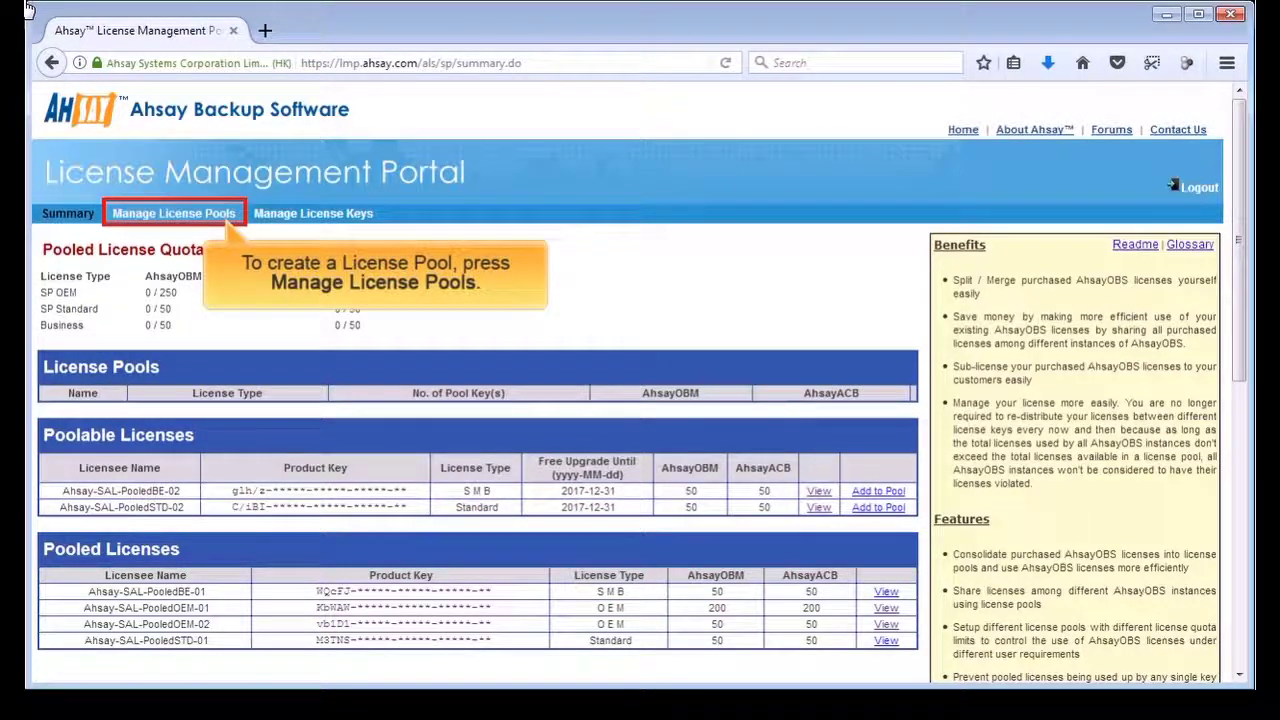
- Under Manage License Pools, create a new OEM license pool named pool1
{"action": "left_click", "coordinate": [205, 218]}
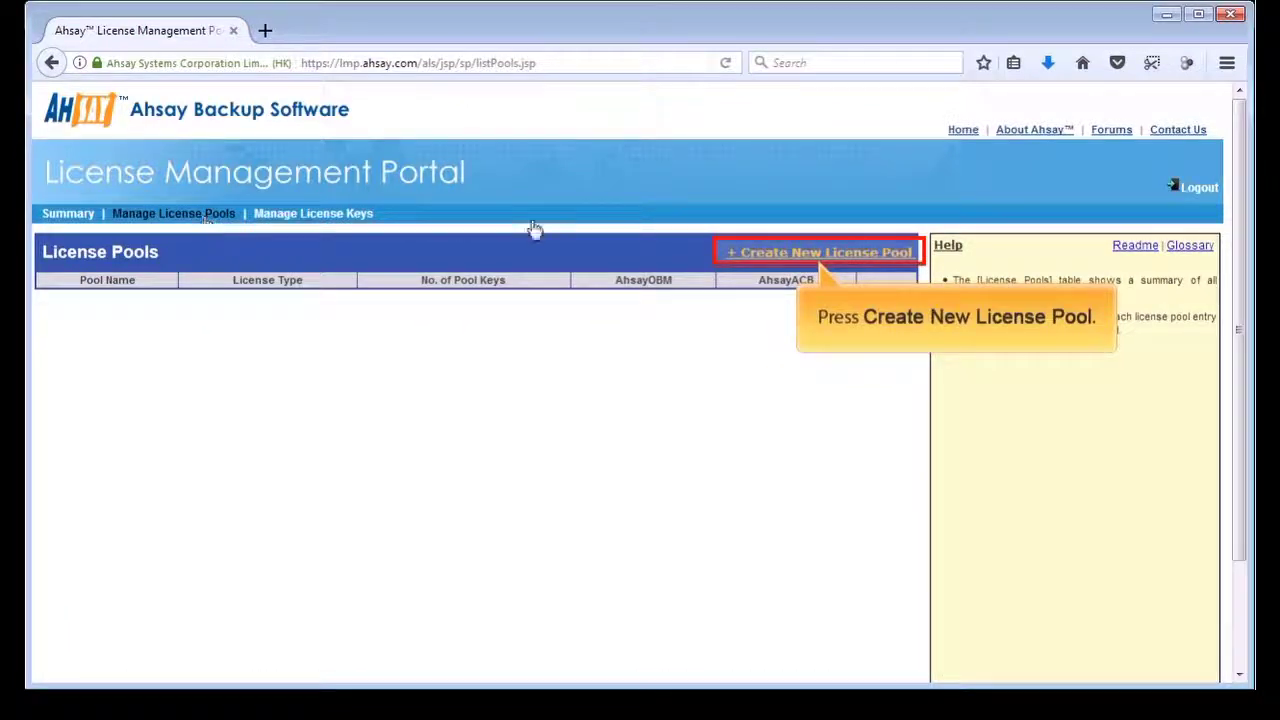
{"action": "left_click", "coordinate": [797, 260]}
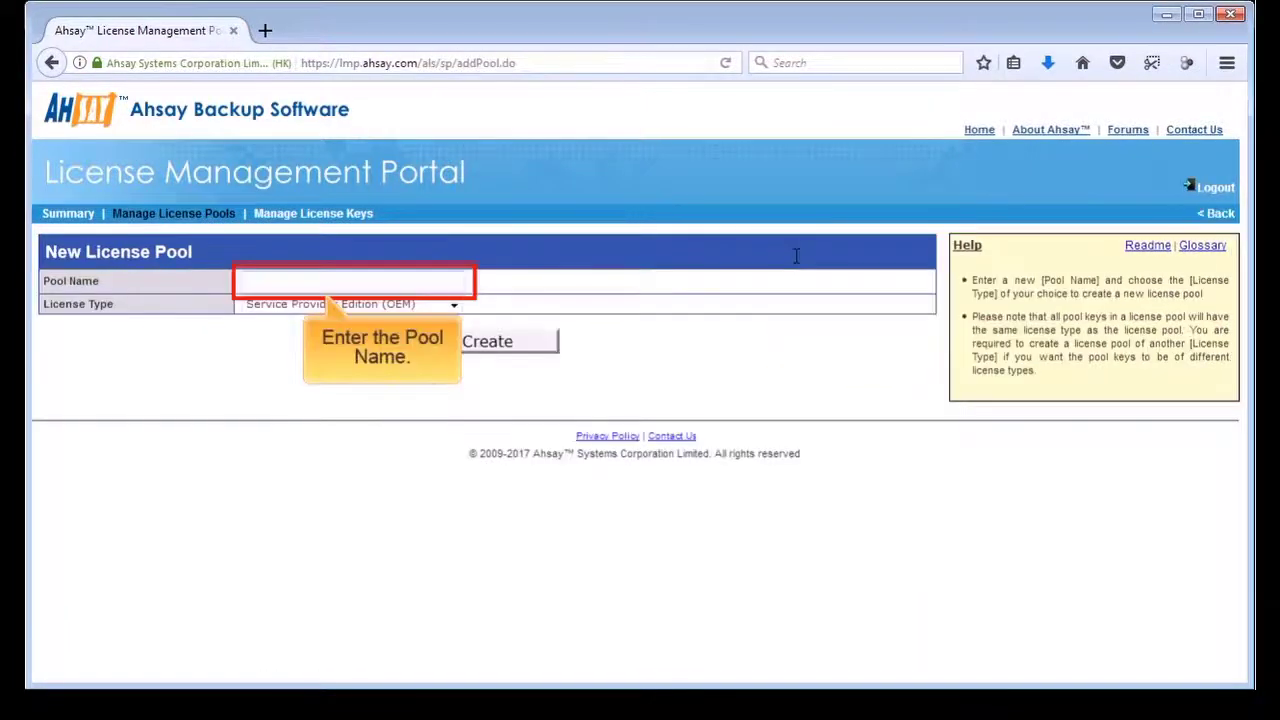
{"action": "left_click", "coordinate": [332, 280]}
{"action": "type", "text": "pool1"}
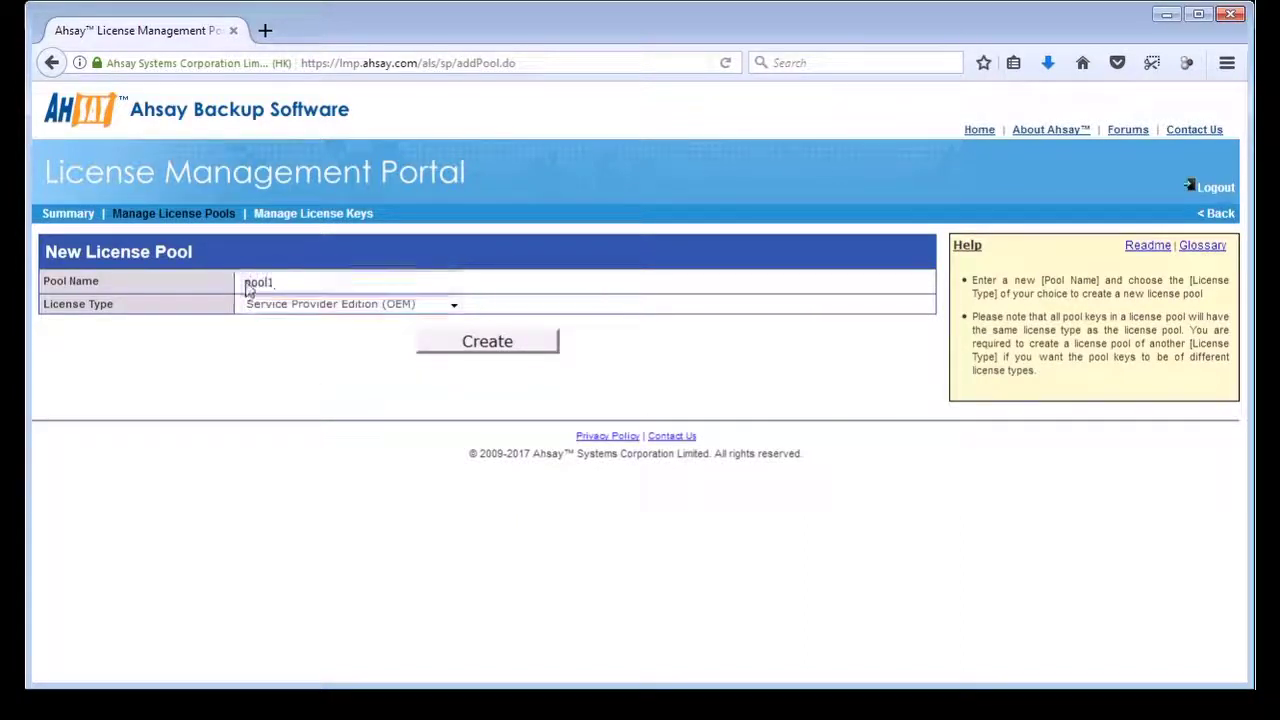
{"action": "left_click", "coordinate": [487, 342]}
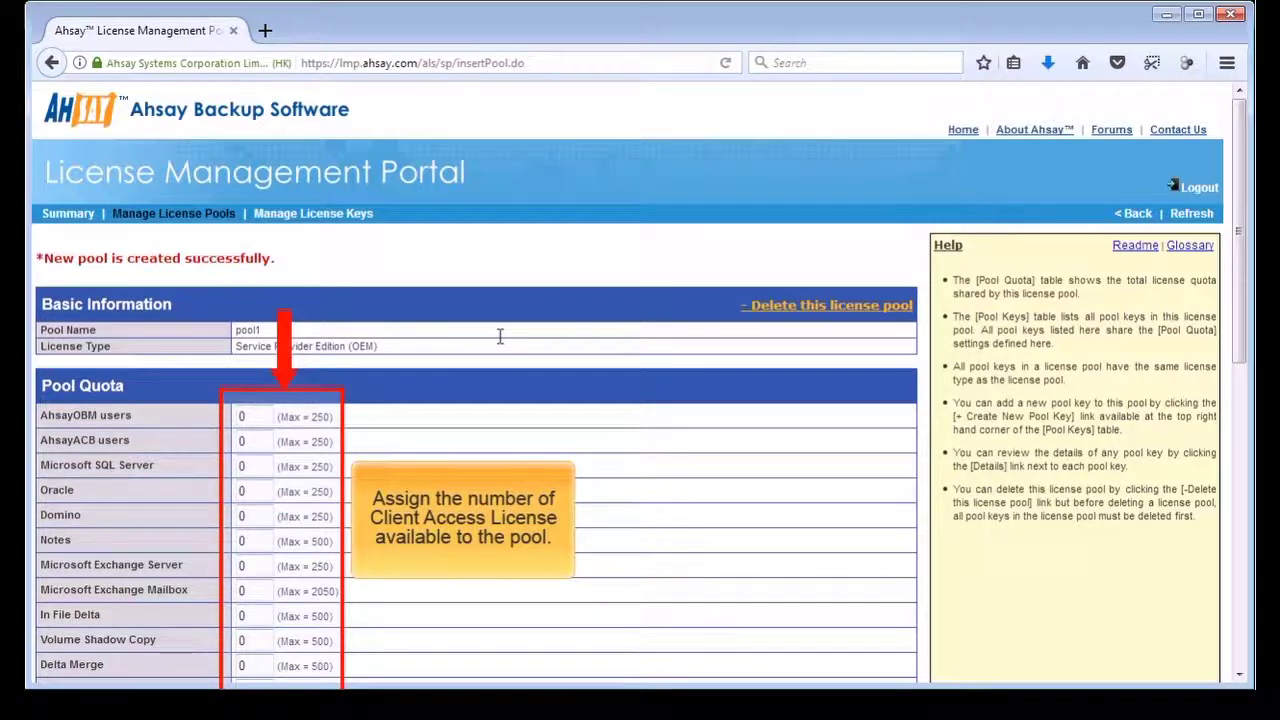
- Set AhsayOBM users to 200, and enter 200 and 2000 in the SQL, Notes and Exchange quotas
{"action": "double_click", "coordinate": [242, 416]}
{"action": "type", "text": "200"}
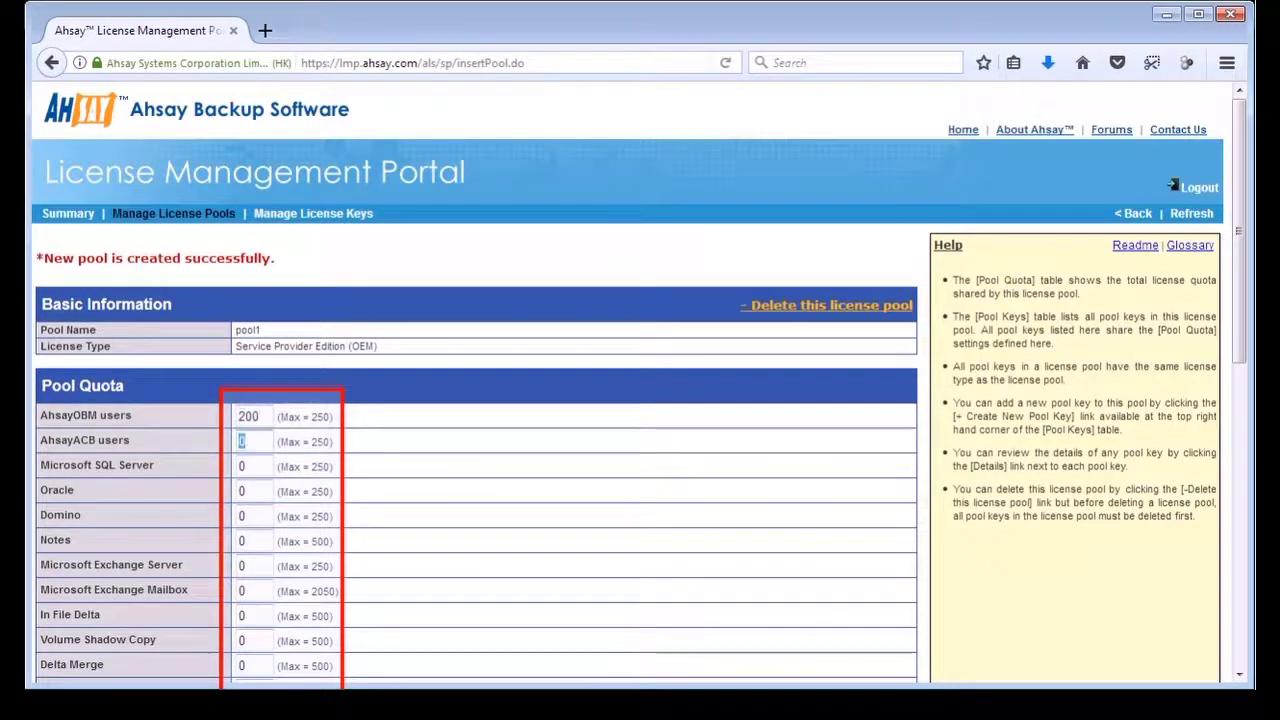
{"action": "double_click", "coordinate": [246, 466]}
{"action": "type", "text": "200"}
{"action": "key", "text": "Tab"}
{"action": "key", "text": "Tab"}
{"action": "key", "text": "Tab"}
{"action": "key", "text": "Tab"}
{"action": "type", "text": "200"}
{"action": "key", "text": "Tab"}
{"action": "type", "text": "2000"}
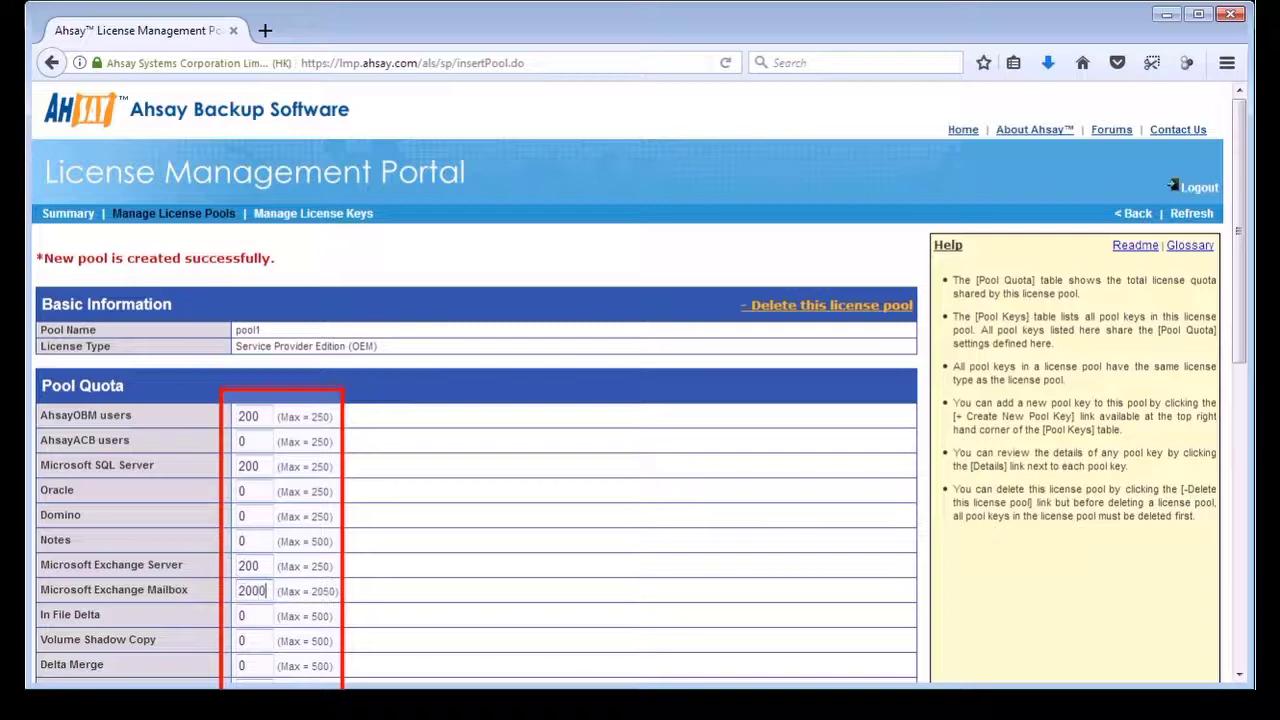
{"action": "key", "text": "Tab"}
{"action": "type", "text": "200"}
{"action": "key", "text": "Tab"}
{"action": "type", "text": "200"}
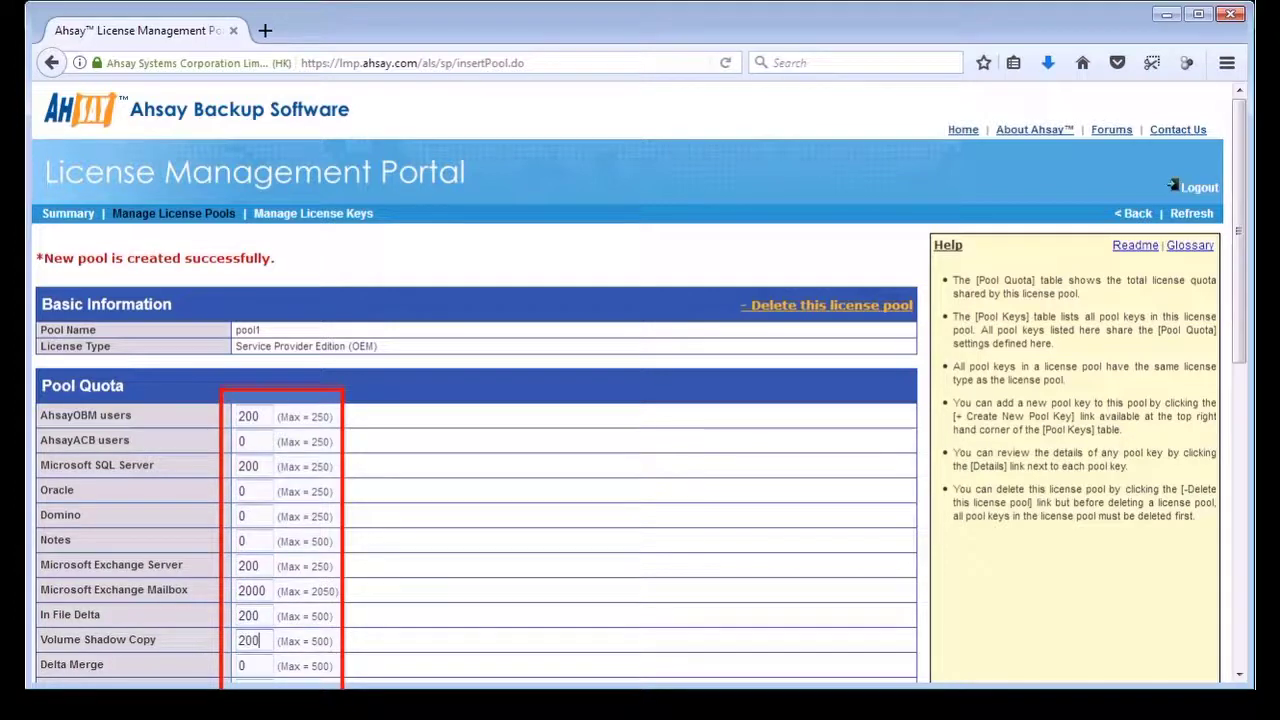
- Enter the remaining quotas, including VMware GVM and Office365 Mail, and save pool1 with Update
{"action": "key", "text": "Tab"}
{"action": "scroll", "coordinate": [208, 378], "scroll_direction": "down", "scroll_amount": 5}
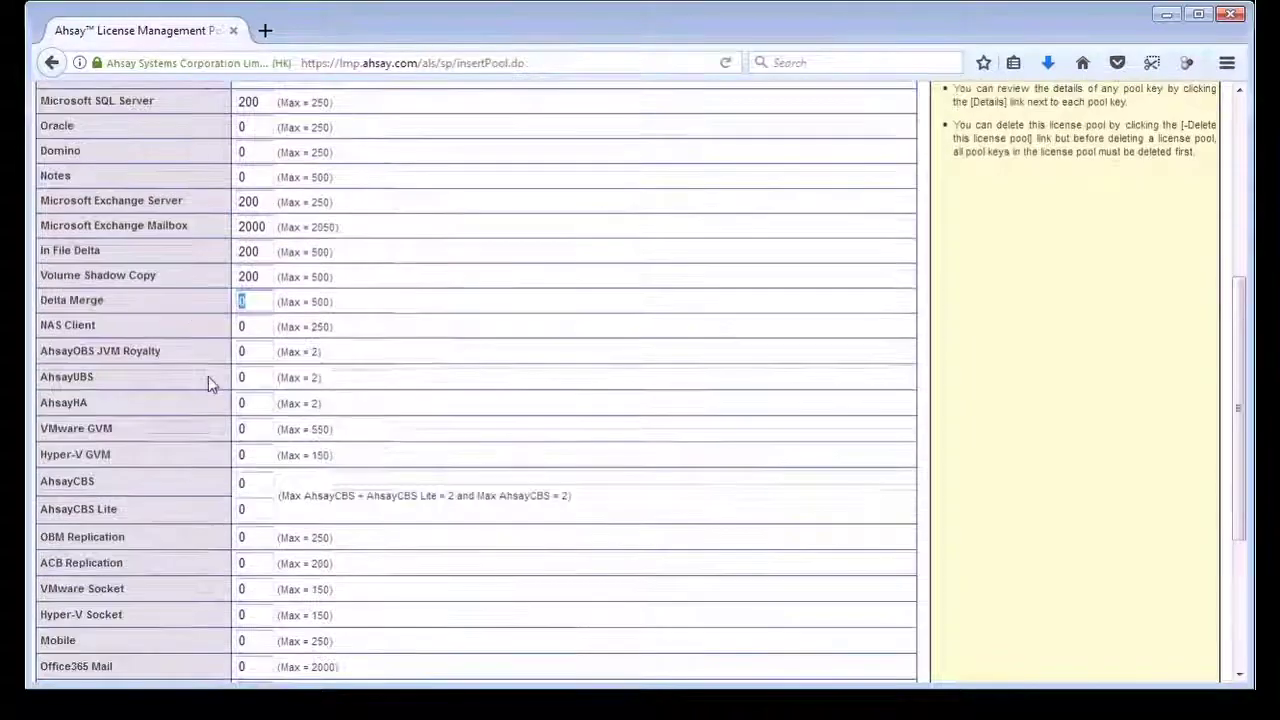
{"action": "key", "text": "Tab"}
{"action": "key", "text": "Tab"}
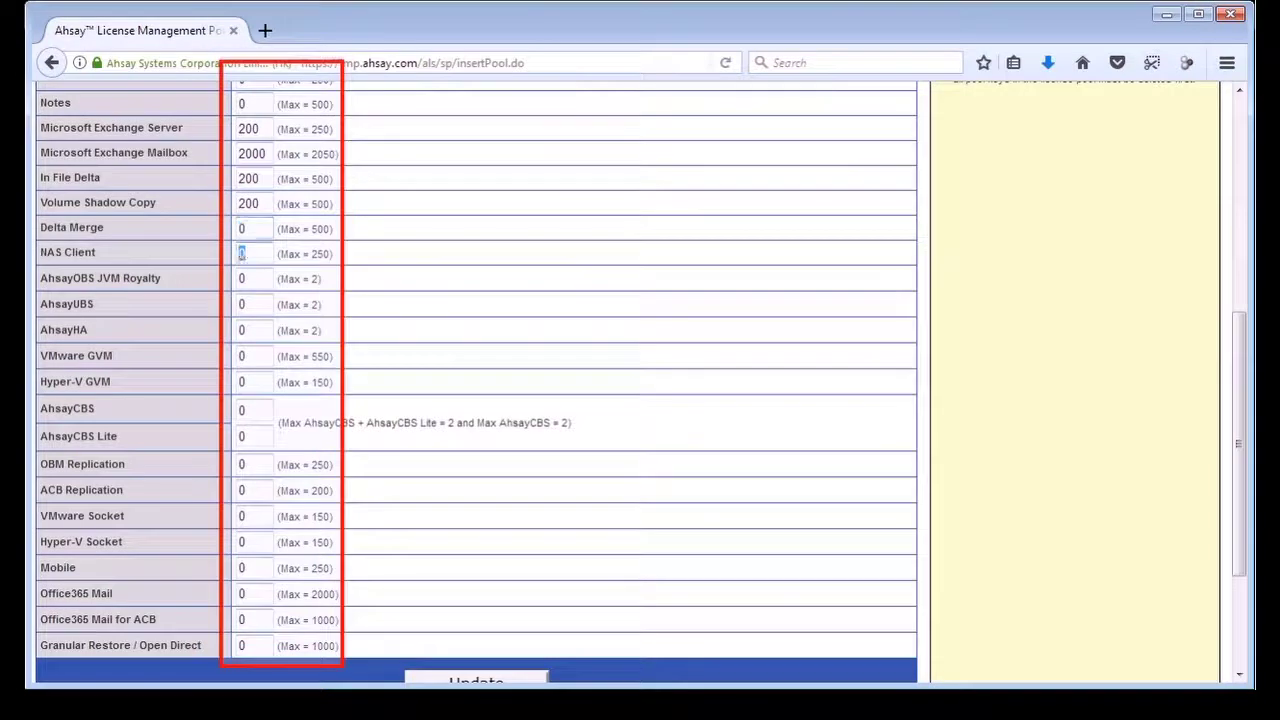
{"action": "key", "text": "Tab"}
{"action": "key", "text": "Tab"}
{"action": "key", "text": "Tab"}
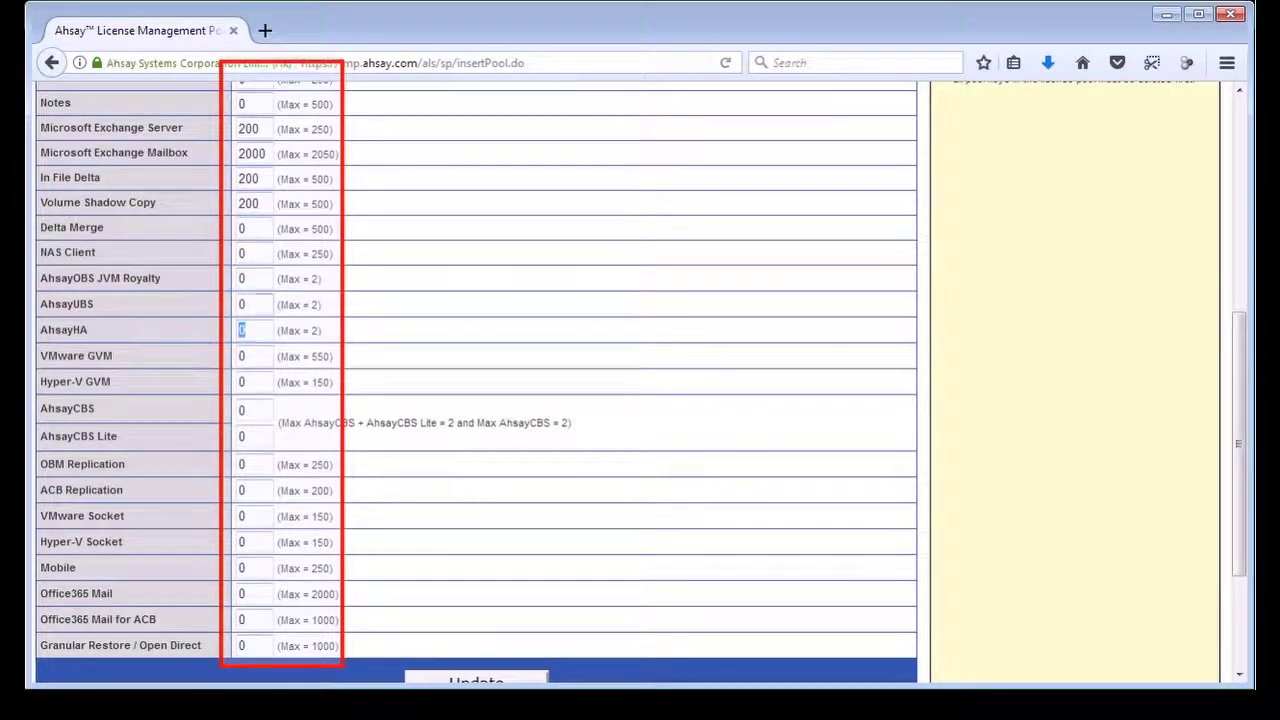
{"action": "type", "text": "600"}
{"action": "key", "text": "Tab"}
{"action": "type", "text": "100"}
{"action": "key", "text": "Tab"}
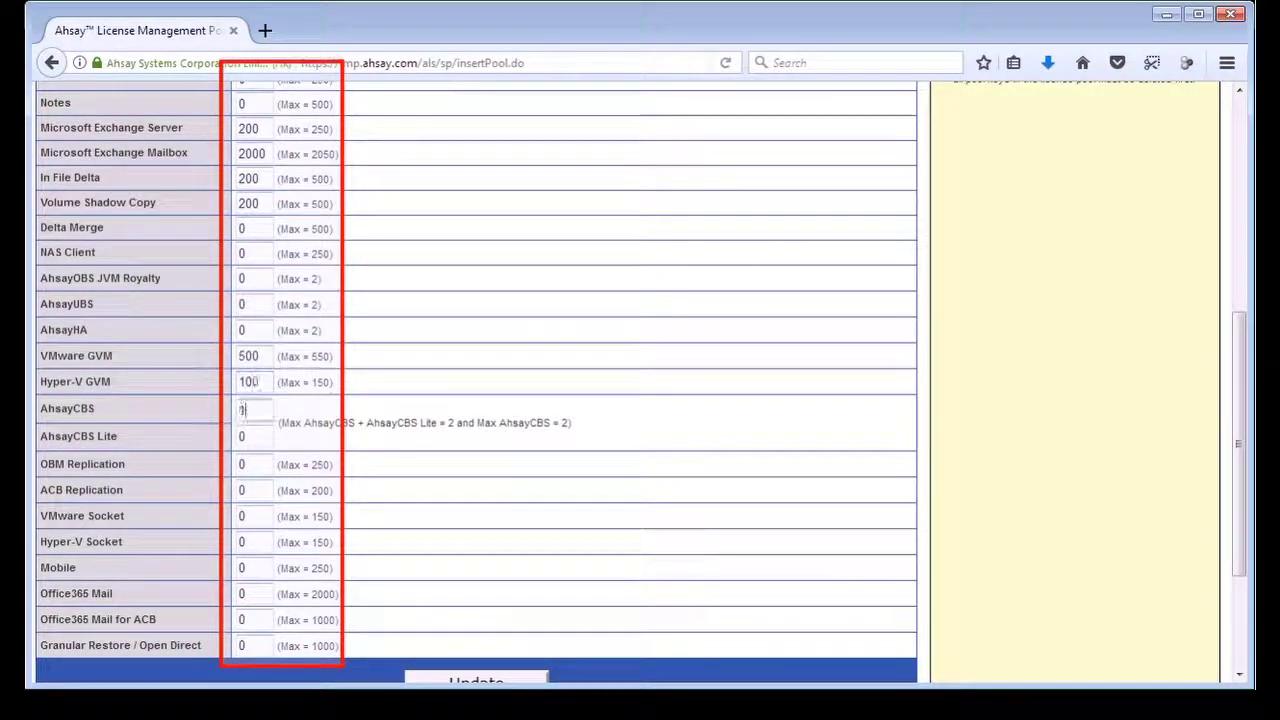
{"action": "type", "text": "1"}
{"action": "key", "text": "Tab"}
{"action": "key", "text": "Tab"}
{"action": "key", "text": "Tab"}
{"action": "key", "text": "Tab"}
{"action": "key", "text": "Tab"}
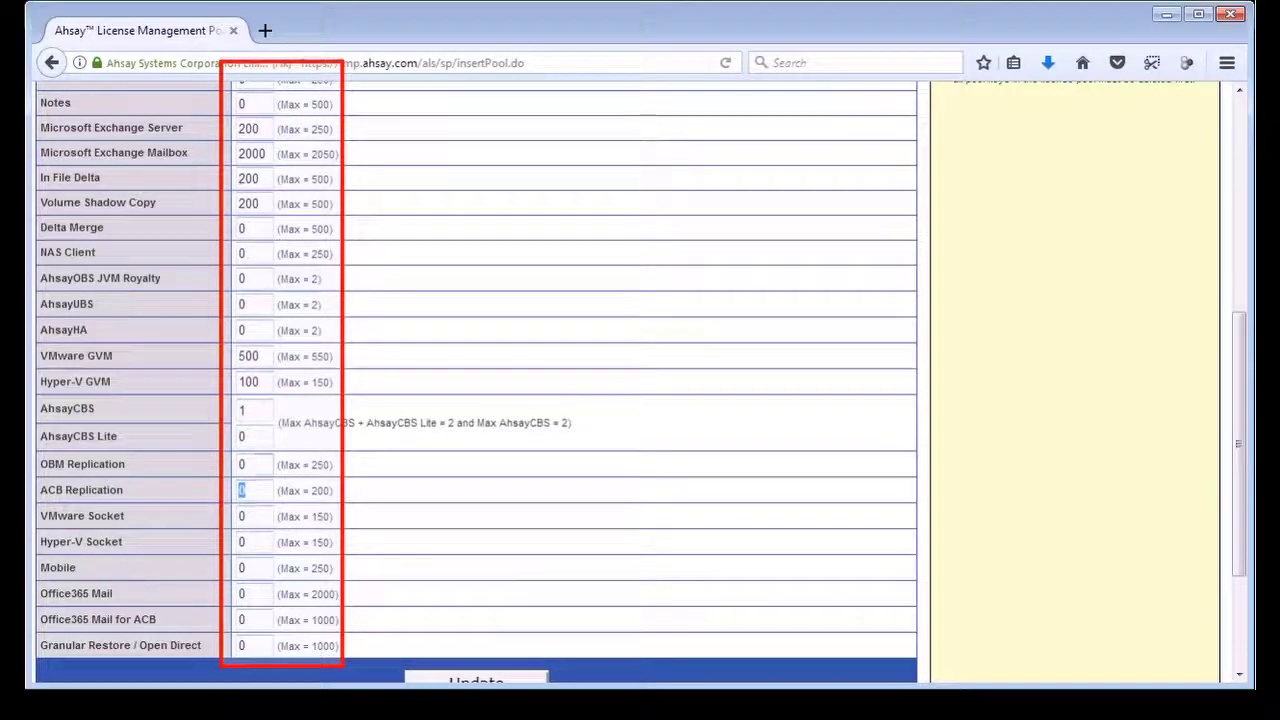
{"action": "key", "text": "Tab"}
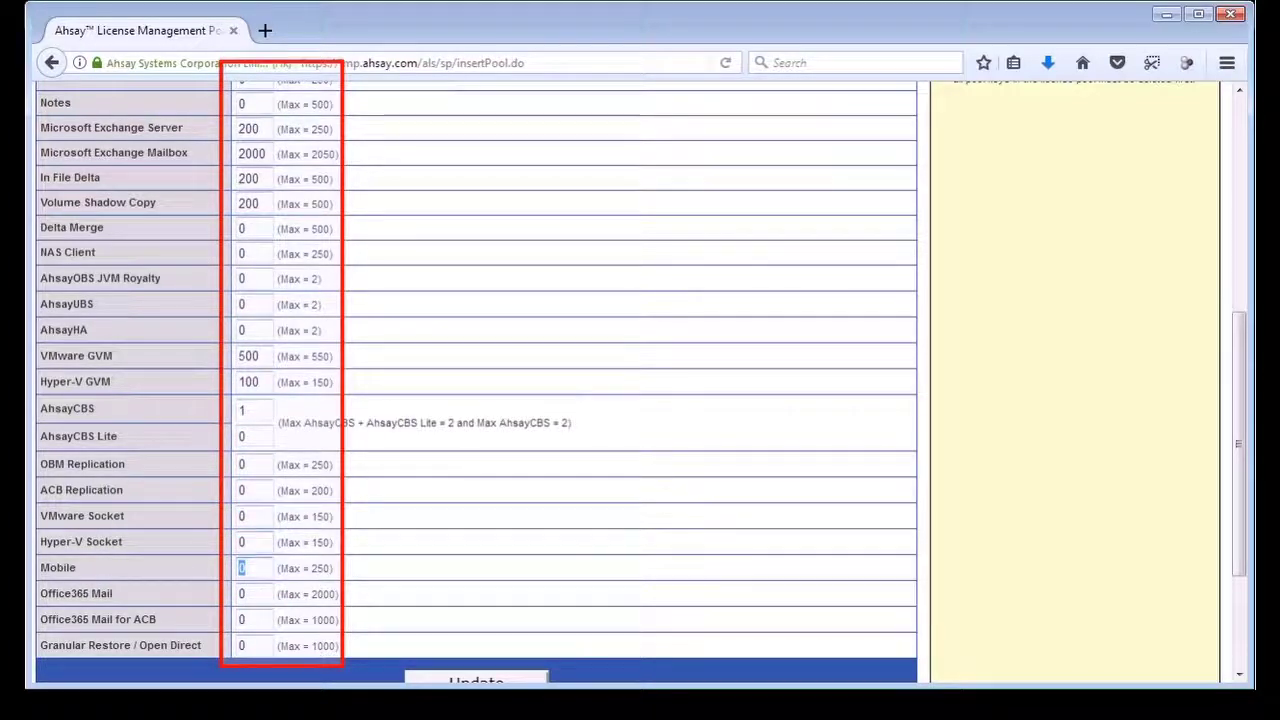
{"action": "key", "text": "Tab"}
{"action": "type", "text": "2000"}
{"action": "key", "text": "Tab"}
{"action": "key", "text": "Tab"}
{"action": "type", "text": "1000"}
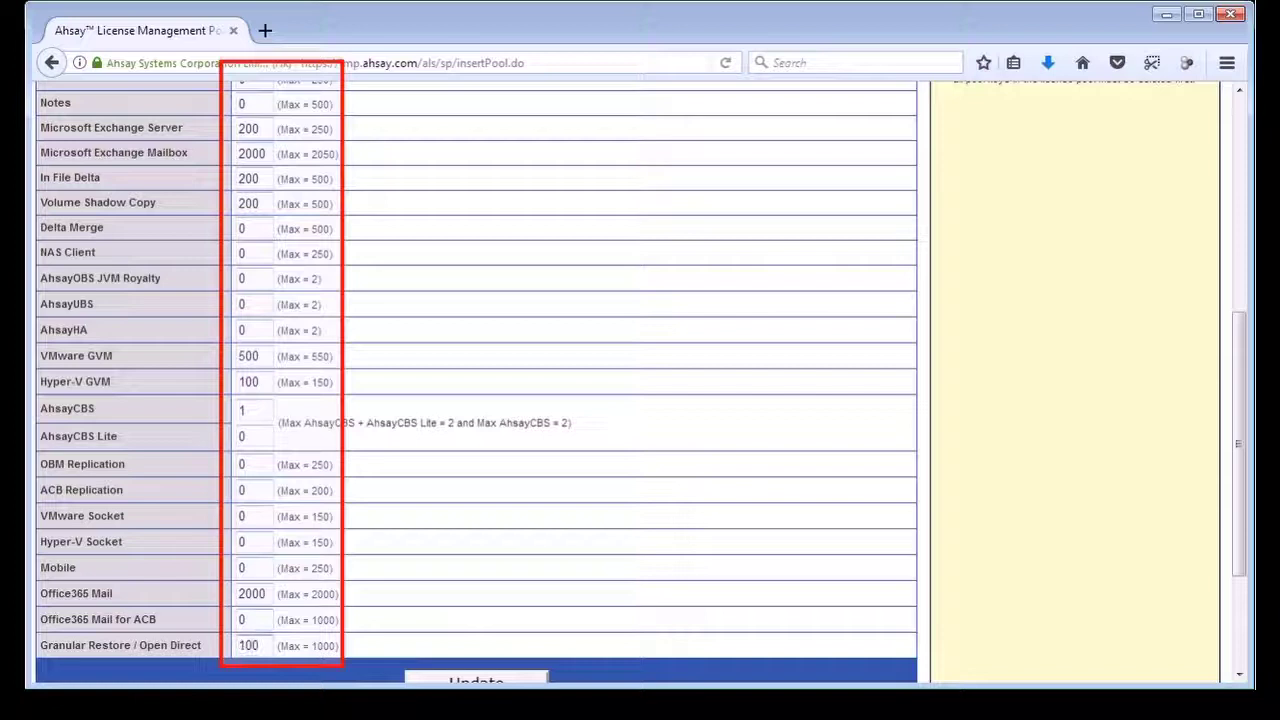
{"action": "scroll", "coordinate": [505, 640], "scroll_direction": "down", "scroll_amount": 2}
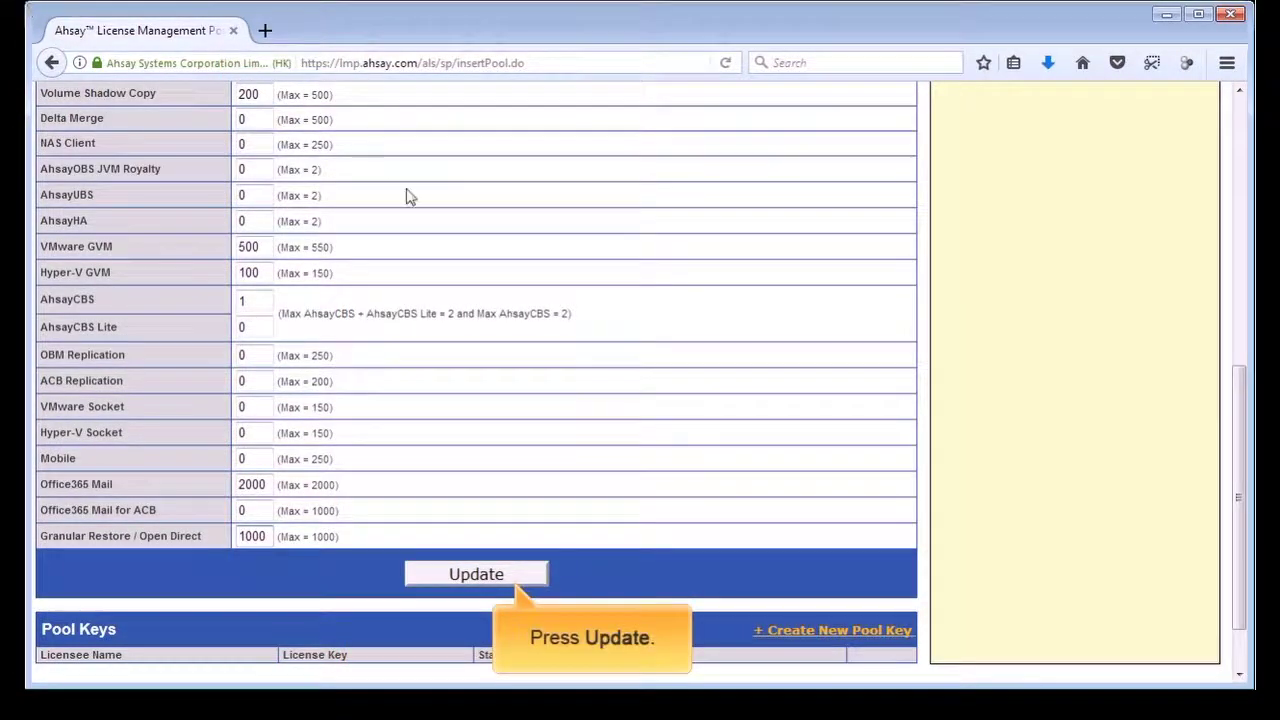
{"action": "left_click", "coordinate": [495, 586]}
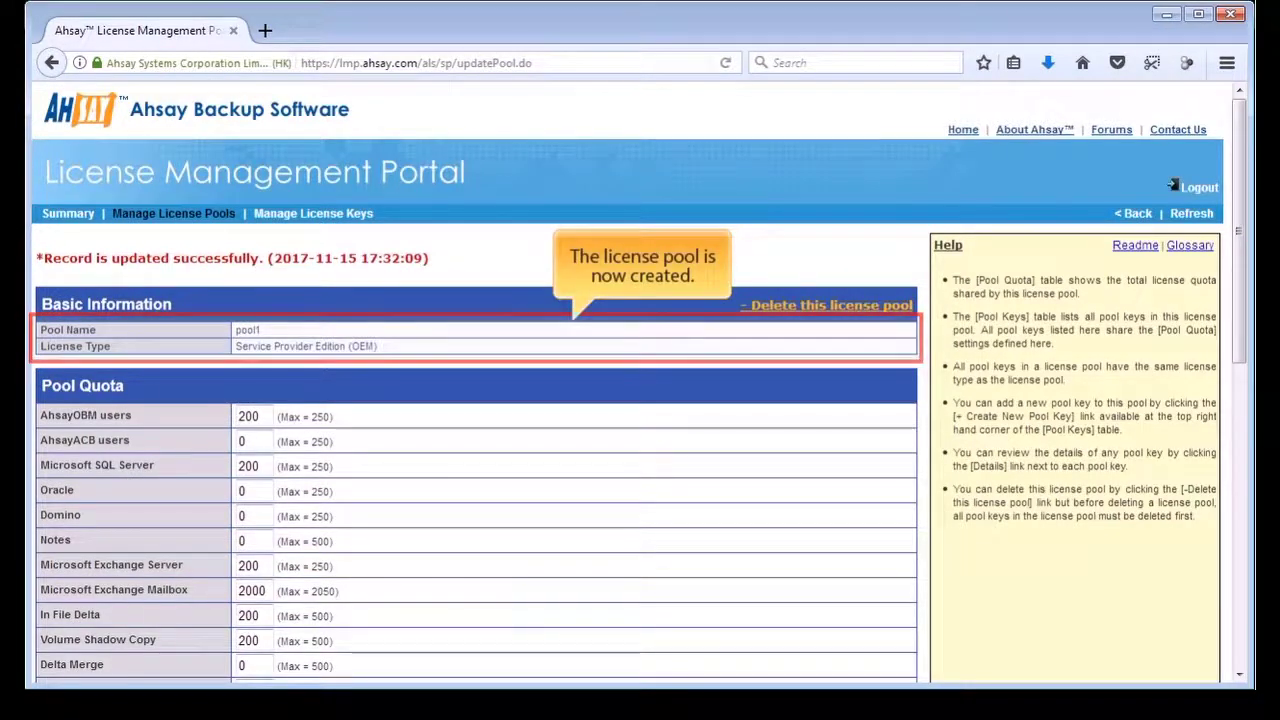
- Scroll to pool1's Pool Keys section and start a new pool key
{"action": "scroll", "coordinate": [740, 572], "scroll_direction": "down", "scroll_amount": 10}
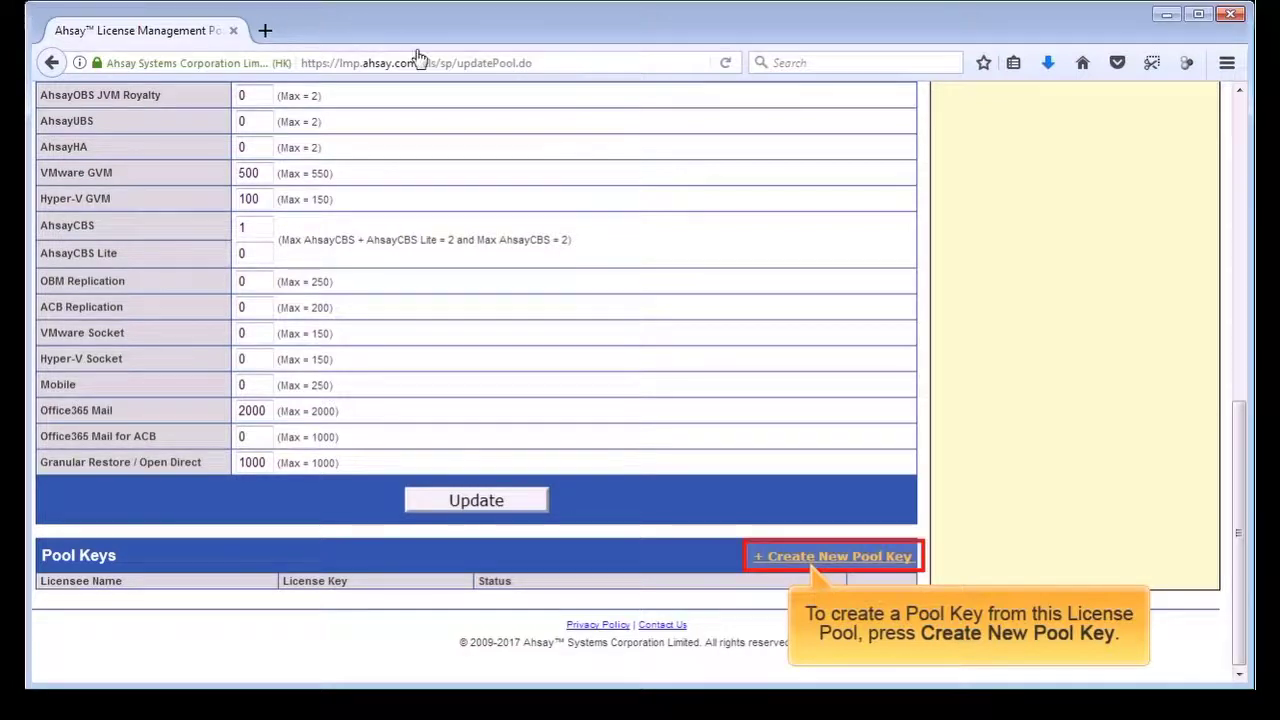
{"action": "left_click", "coordinate": [790, 557]}
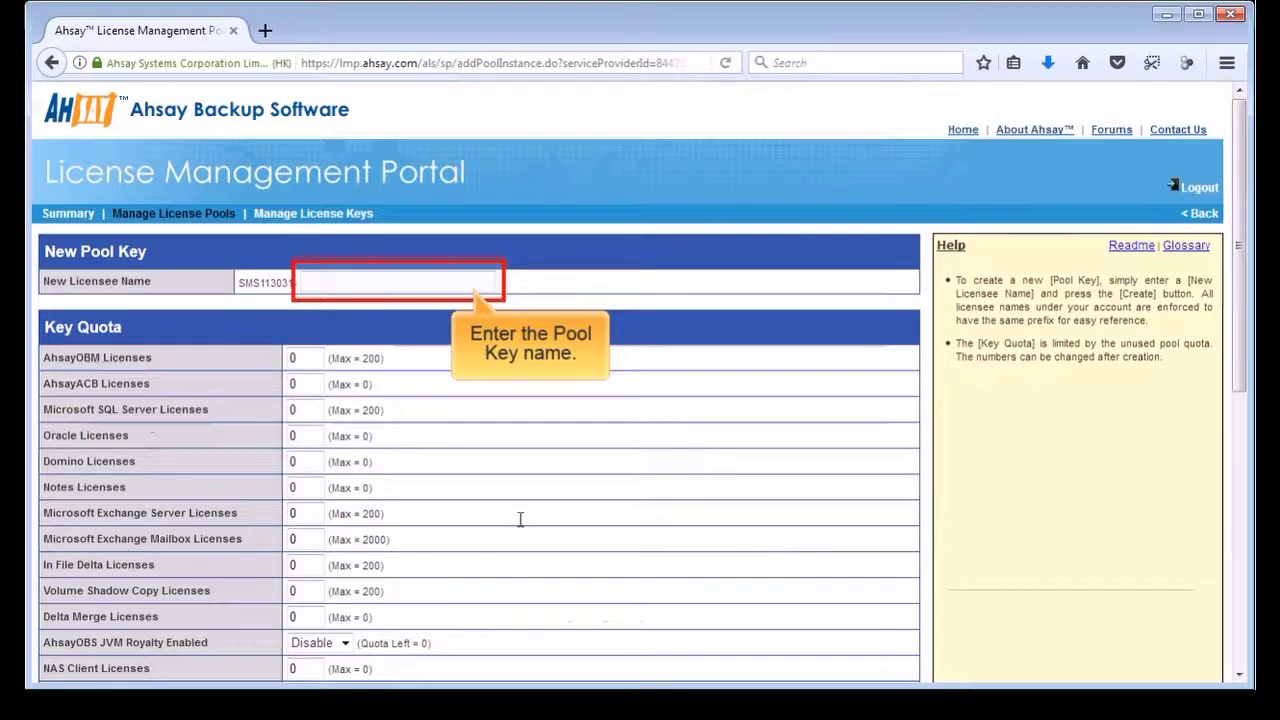
- Name the key poolkey1 and set AhsayOBM to 40, plus 40/500 quotas for SQL, Exchange, delta and shadow copy
{"action": "left_click", "coordinate": [306, 282]}
{"action": "type", "text": "poolkey1"}
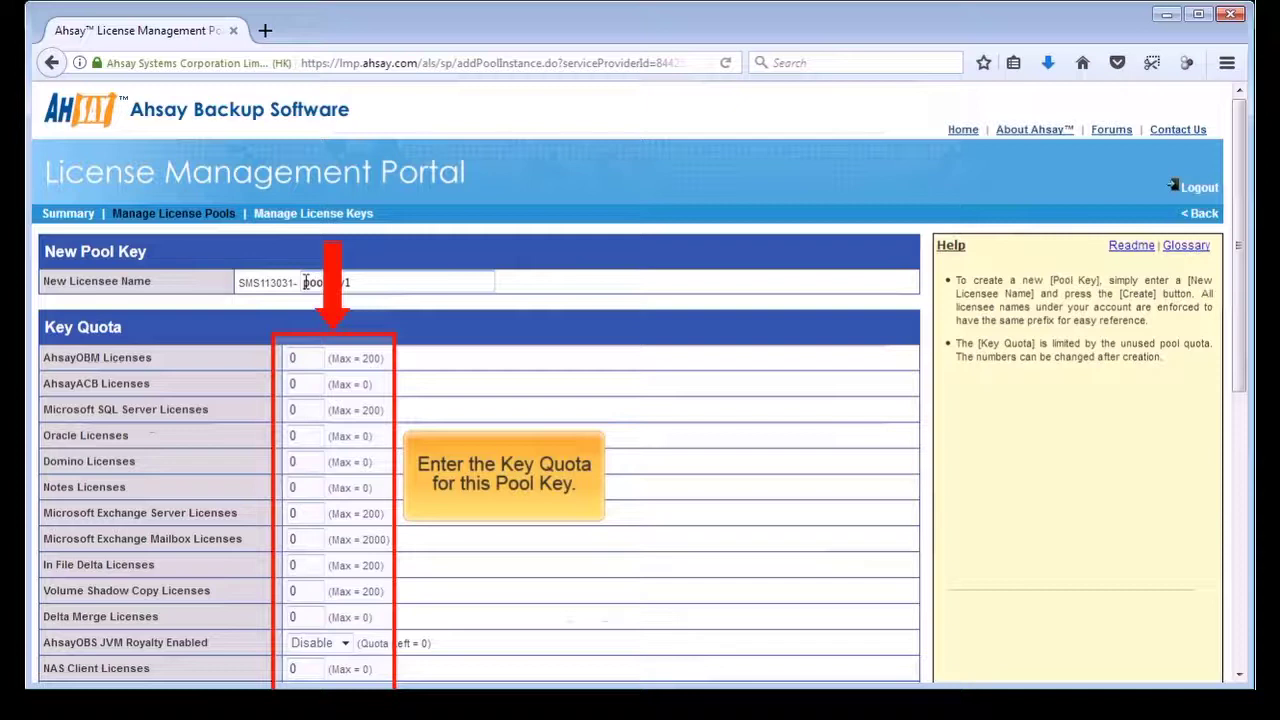
{"action": "left_click", "coordinate": [300, 358]}
{"action": "type", "text": "4"}
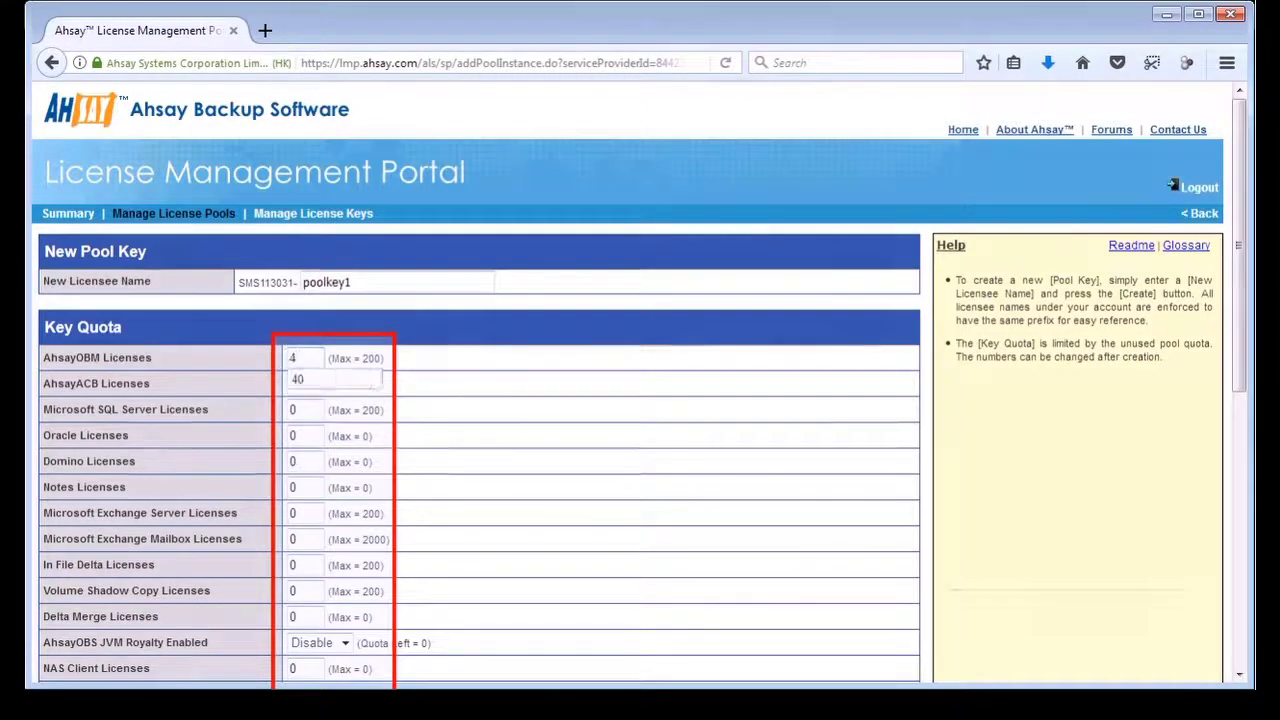
{"action": "type", "text": "0"}
{"action": "key", "text": "Tab"}
{"action": "key", "text": "Tab"}
{"action": "type", "text": "40"}
{"action": "key", "text": "Tab"}
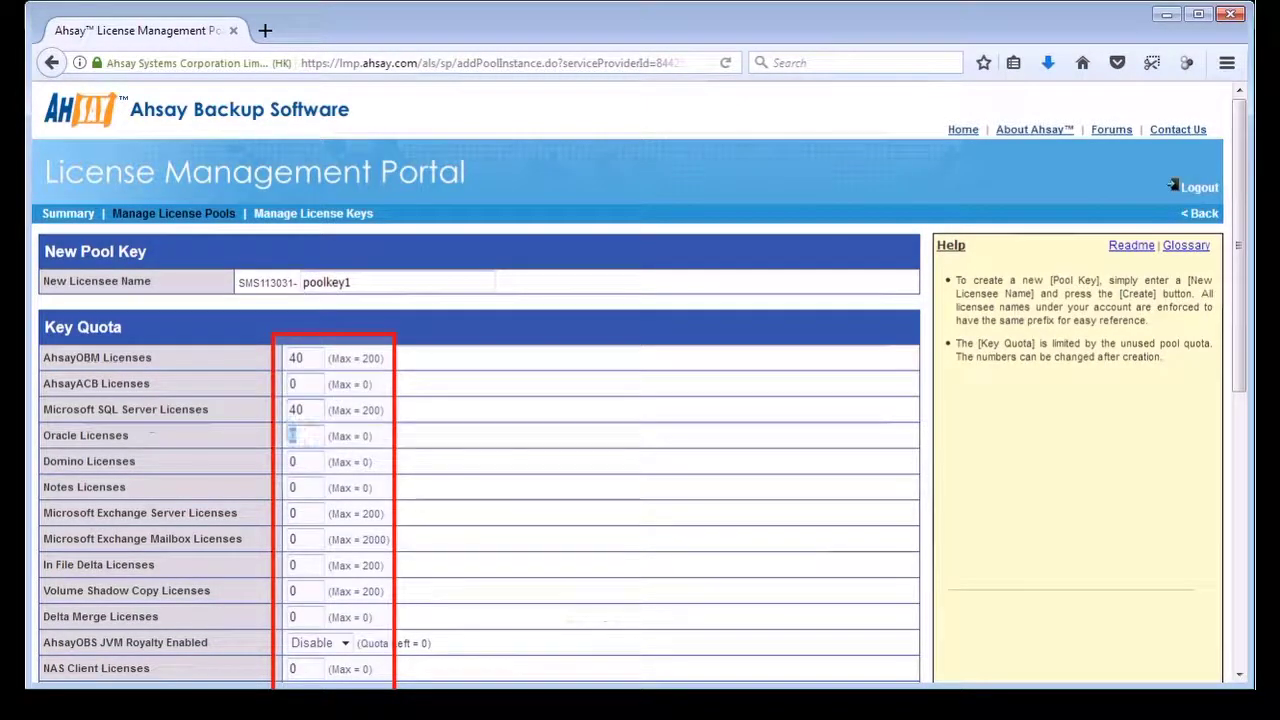
{"action": "key", "text": "Tab"}
{"action": "key", "text": "Tab"}
{"action": "key", "text": "Tab"}
{"action": "type", "text": "40"}
{"action": "key", "text": "Tab"}
{"action": "type", "text": "5"}
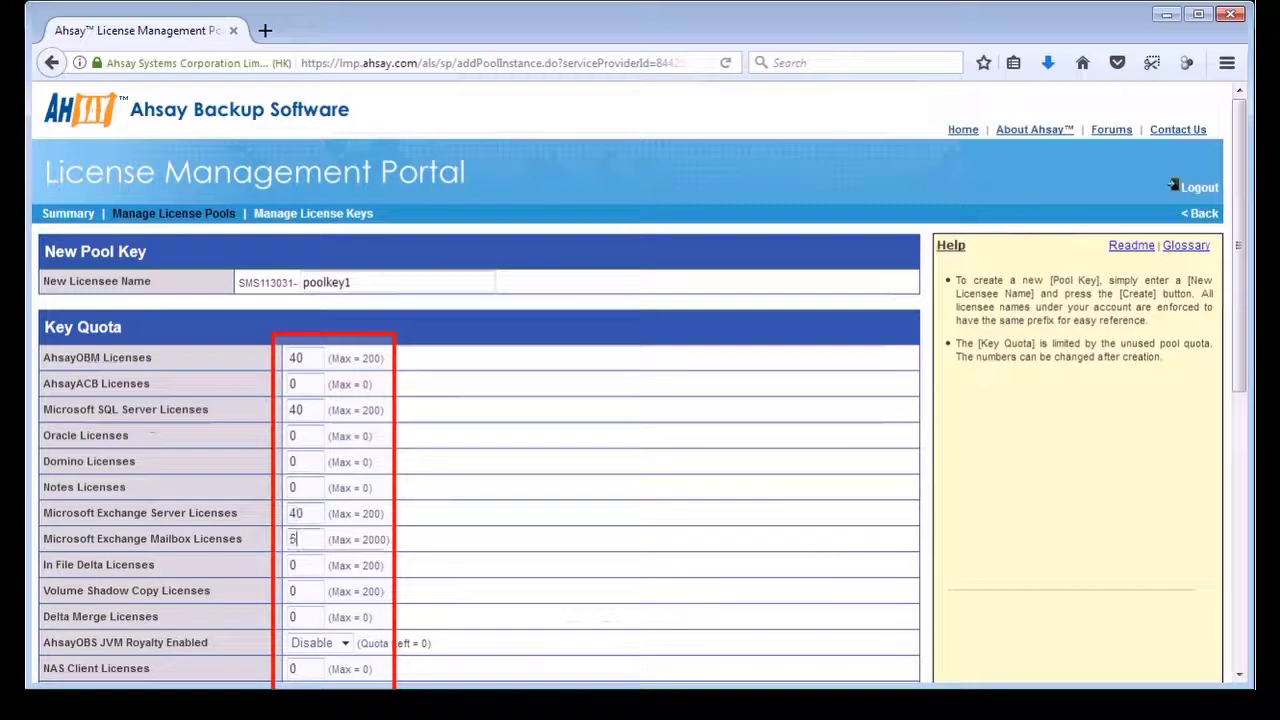
{"action": "type", "text": "00"}
{"action": "key", "text": "Tab"}
{"action": "type", "text": "40"}
{"action": "key", "text": "Tab"}
{"action": "type", "text": "4"}
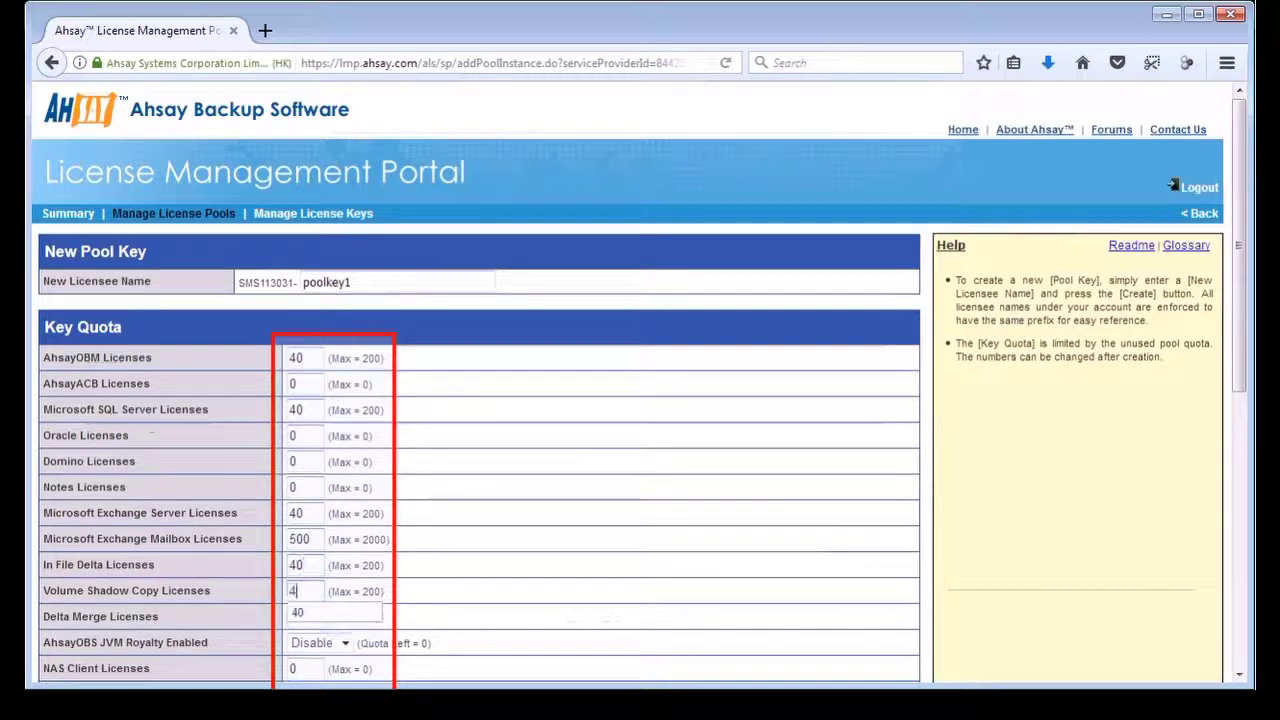
{"action": "type", "text": "0"}
{"action": "key", "text": "Tab"}
{"action": "key", "text": "Tab"}
{"action": "key", "text": "Tab"}
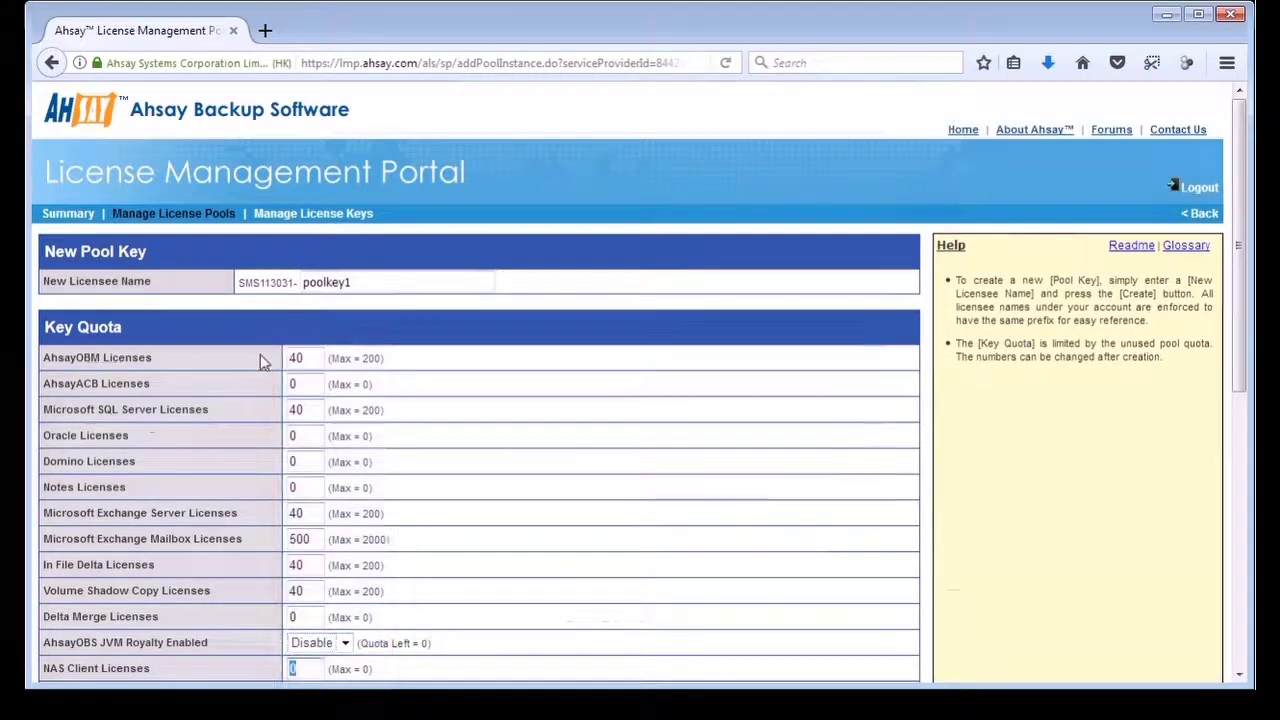
- Set VMware GVM 100 and Hyper-V 20, enable AhsayCBS, then Office365 Mail 500 and Granular Restore 30
{"action": "scroll", "coordinate": [260, 360], "scroll_direction": "down", "scroll_amount": 7}
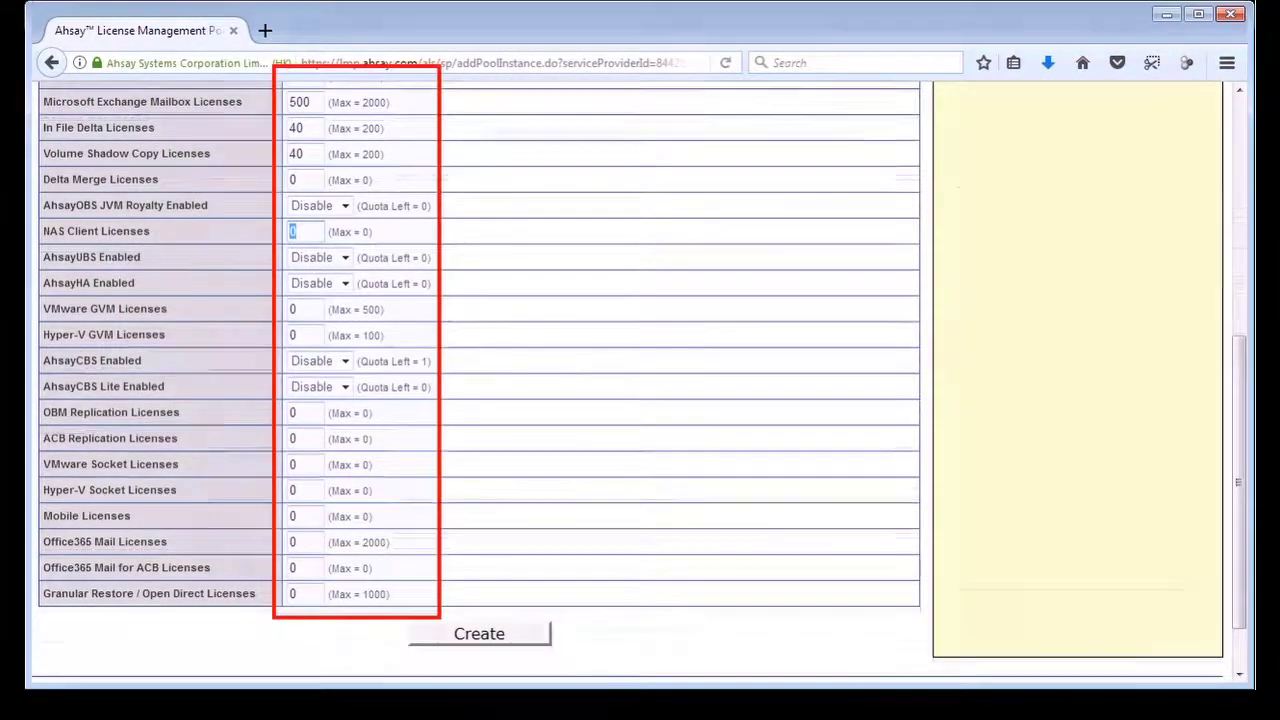
{"action": "key", "text": "Tab"}
{"action": "key", "text": "Tab"}
{"action": "key", "text": "Tab"}
{"action": "type", "text": "100"}
{"action": "key", "text": "Tab"}
{"action": "type", "text": "20"}
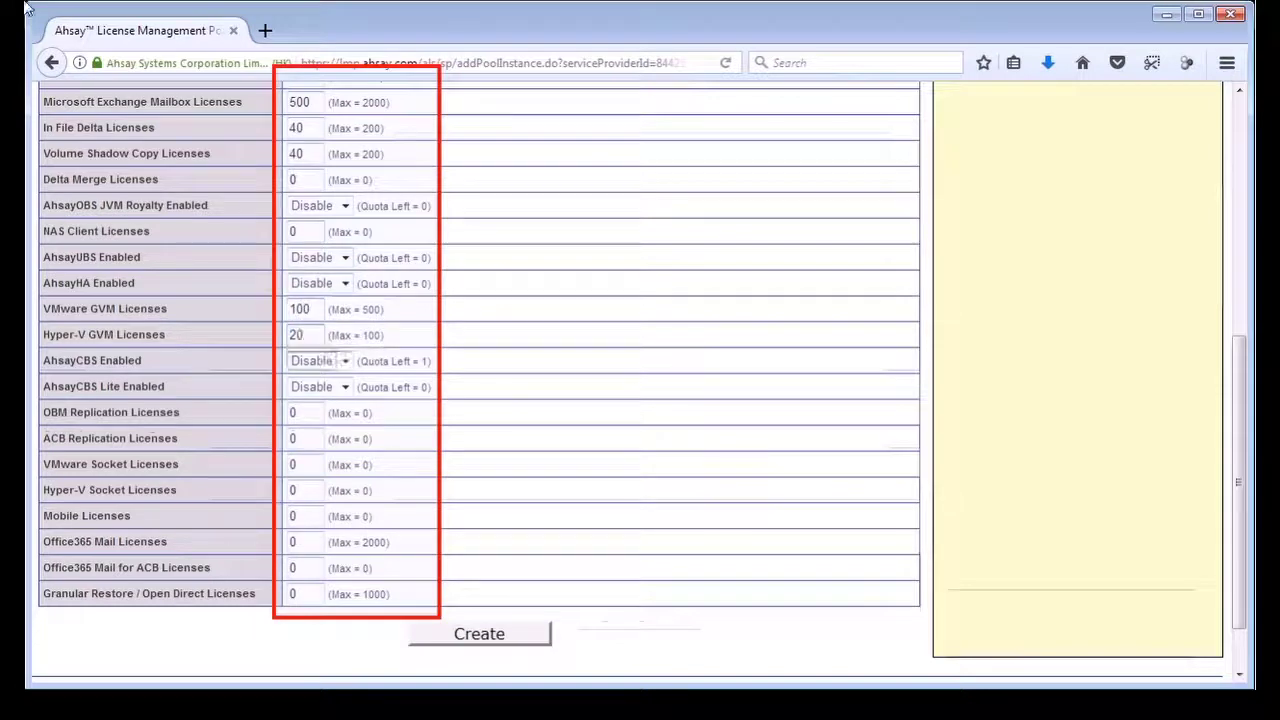
{"action": "key", "text": "Tab"}
{"action": "left_click", "coordinate": [346, 362]}
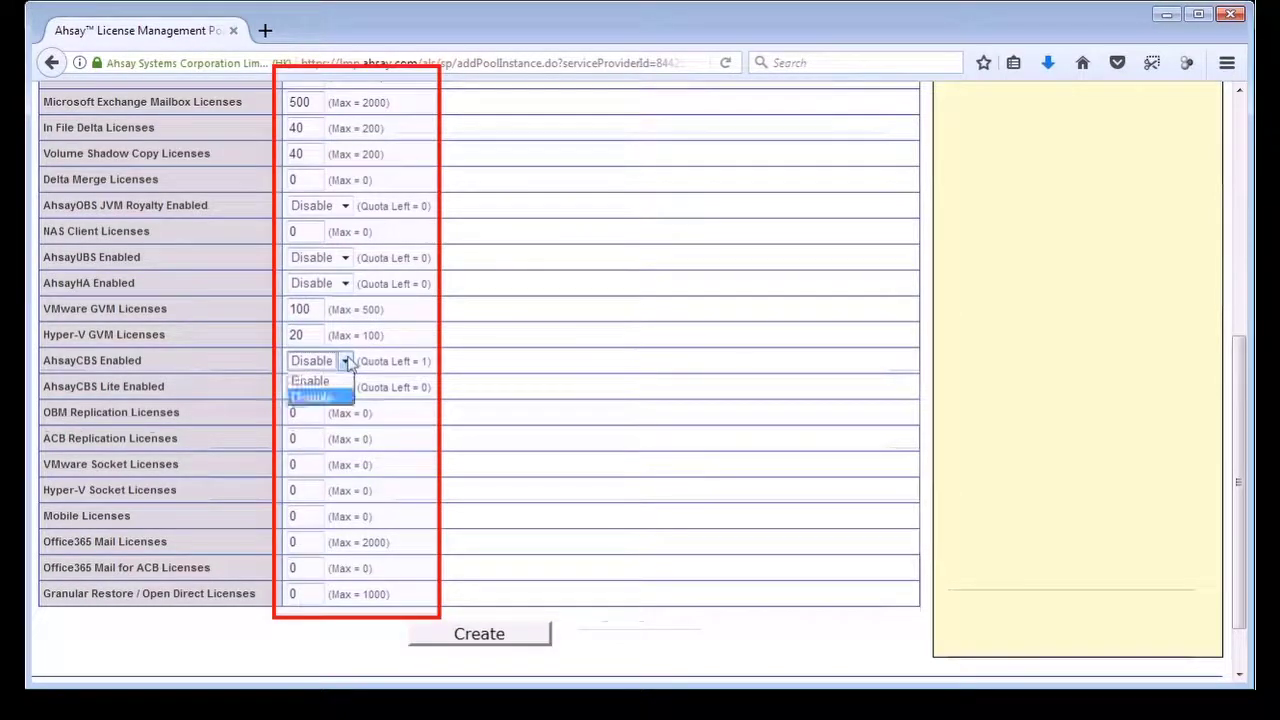
{"action": "left_click", "coordinate": [340, 381]}
{"action": "key", "text": "Tab"}
{"action": "key", "text": "Tab"}
{"action": "key", "text": "Tab"}
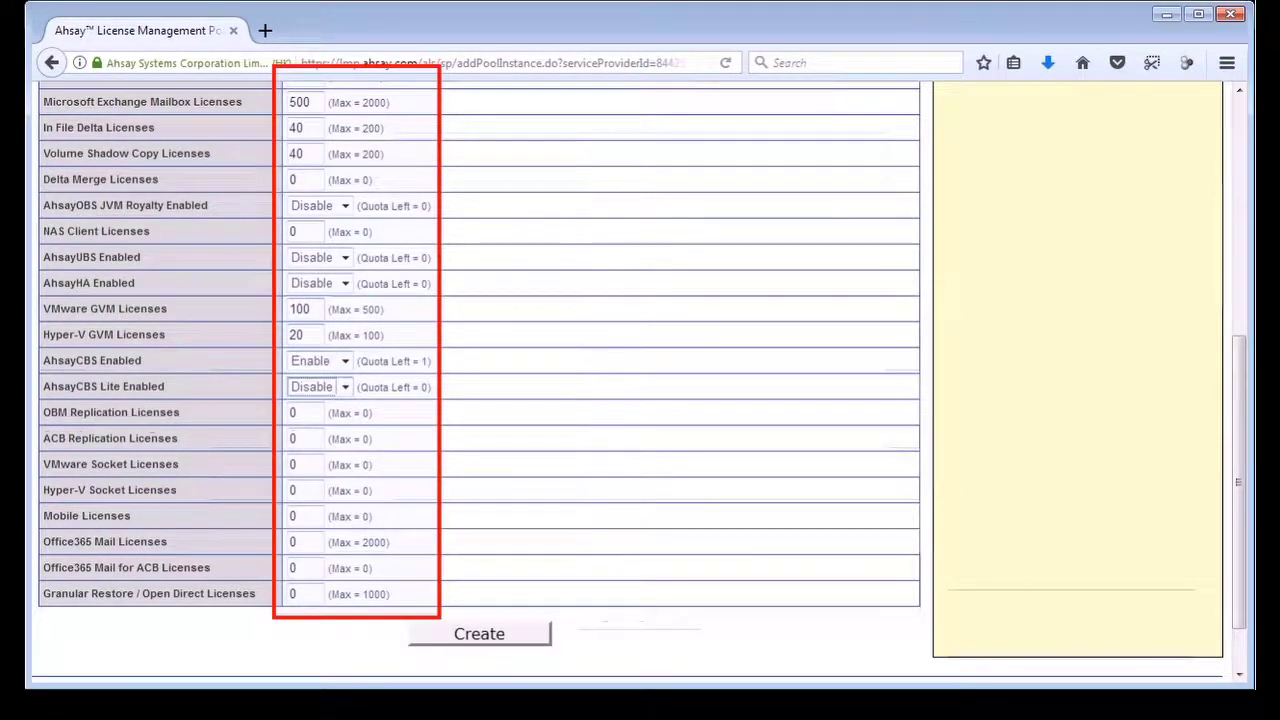
{"action": "key", "text": "Tab"}
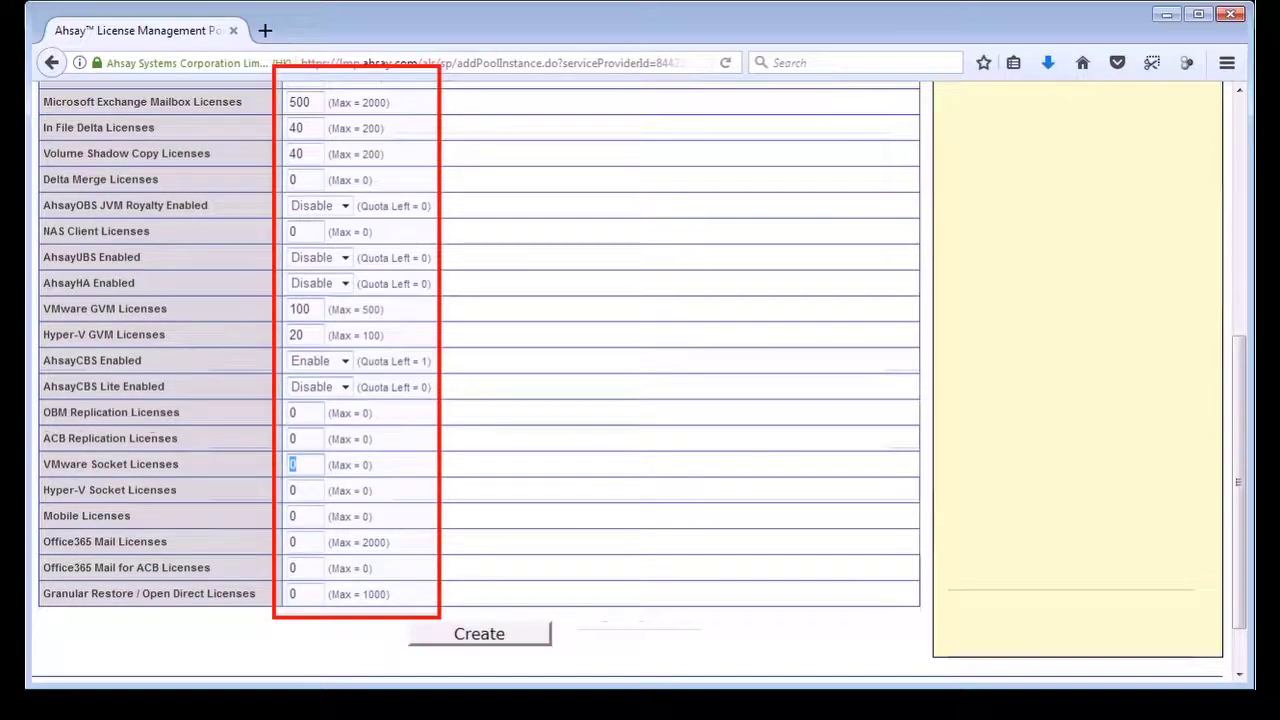
{"action": "key", "text": "Tab"}
{"action": "key", "text": "Tab"}
{"action": "key", "text": "Tab"}
{"action": "type", "text": "500"}
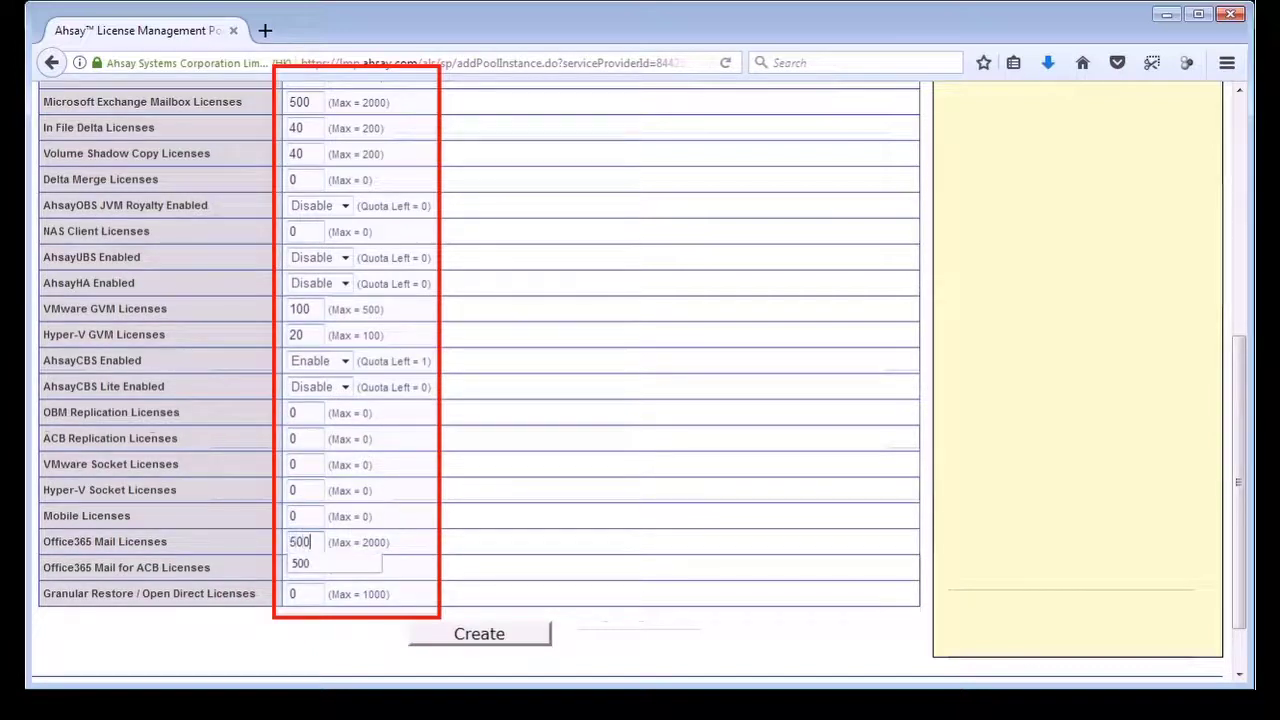
{"action": "key", "text": "Tab"}
{"action": "key", "text": "Tab"}
{"action": "type", "text": "30"}
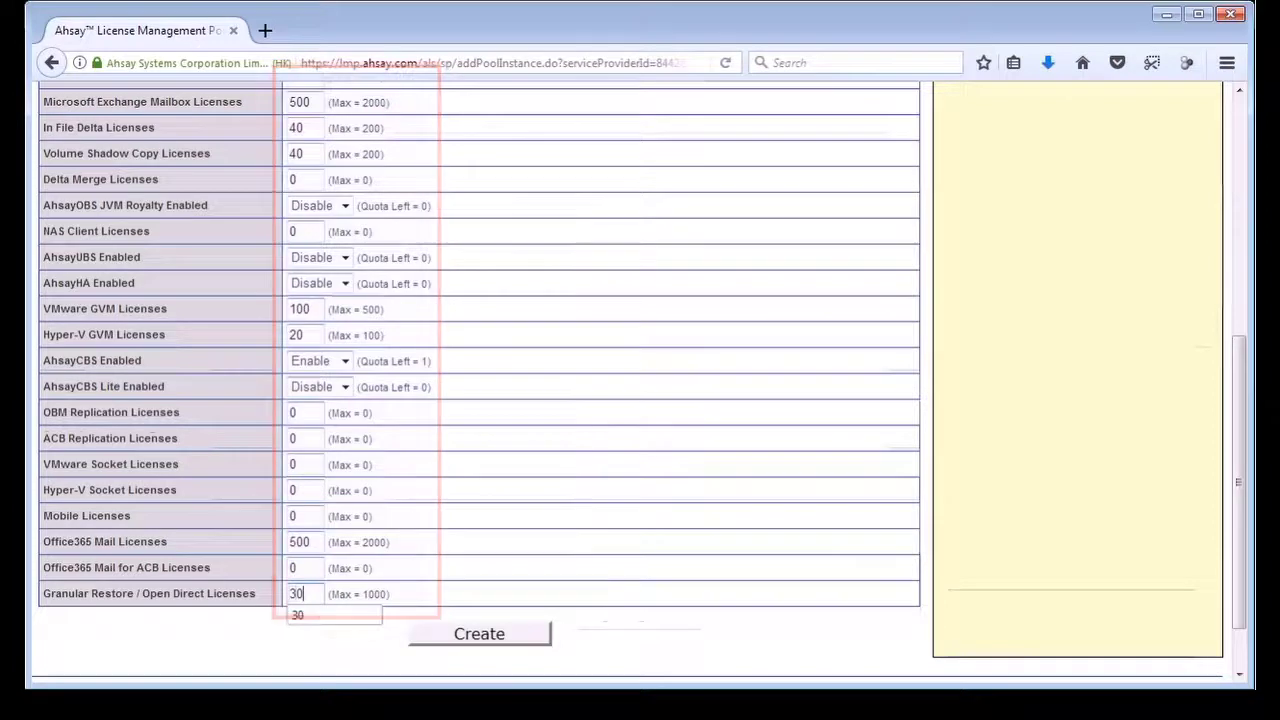
- Create poolkey1 and return to pool1's Pool Keys table, which lists it as Not in-use
{"action": "left_click", "coordinate": [479, 634]}
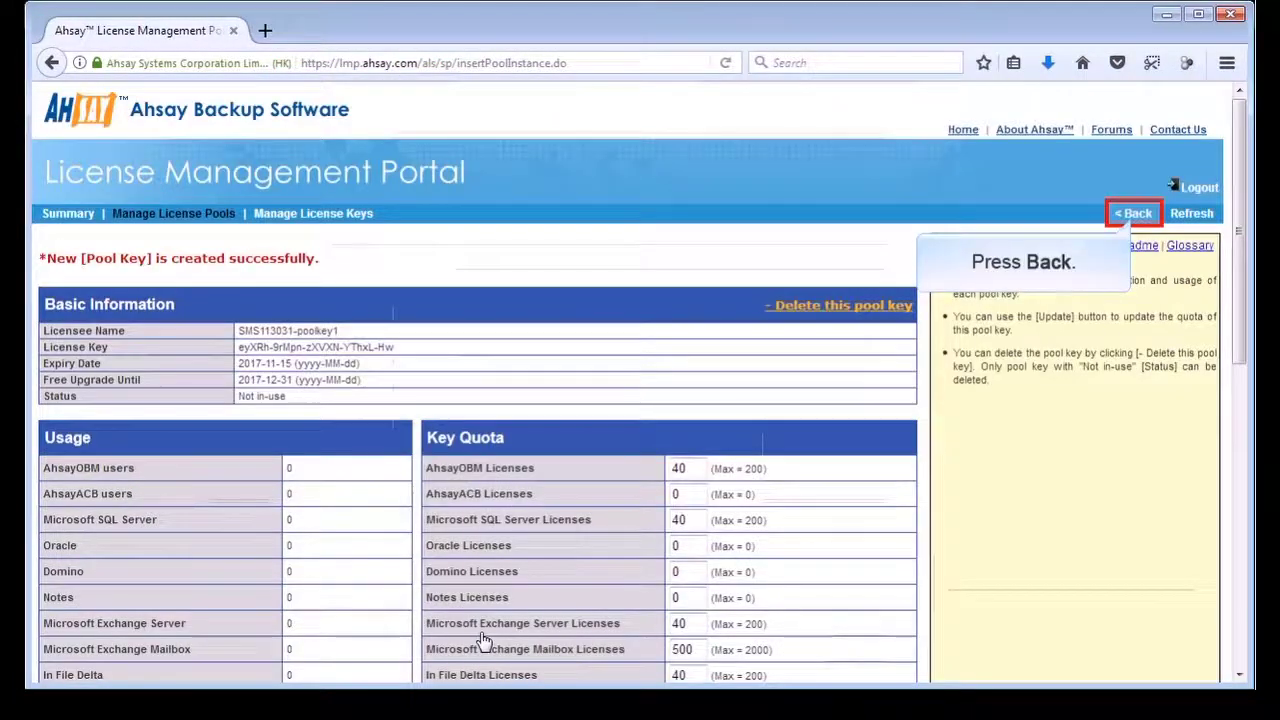
{"action": "left_click", "coordinate": [1133, 215]}
{"action": "scroll", "coordinate": [865, 427], "scroll_direction": "down", "scroll_amount": 10}
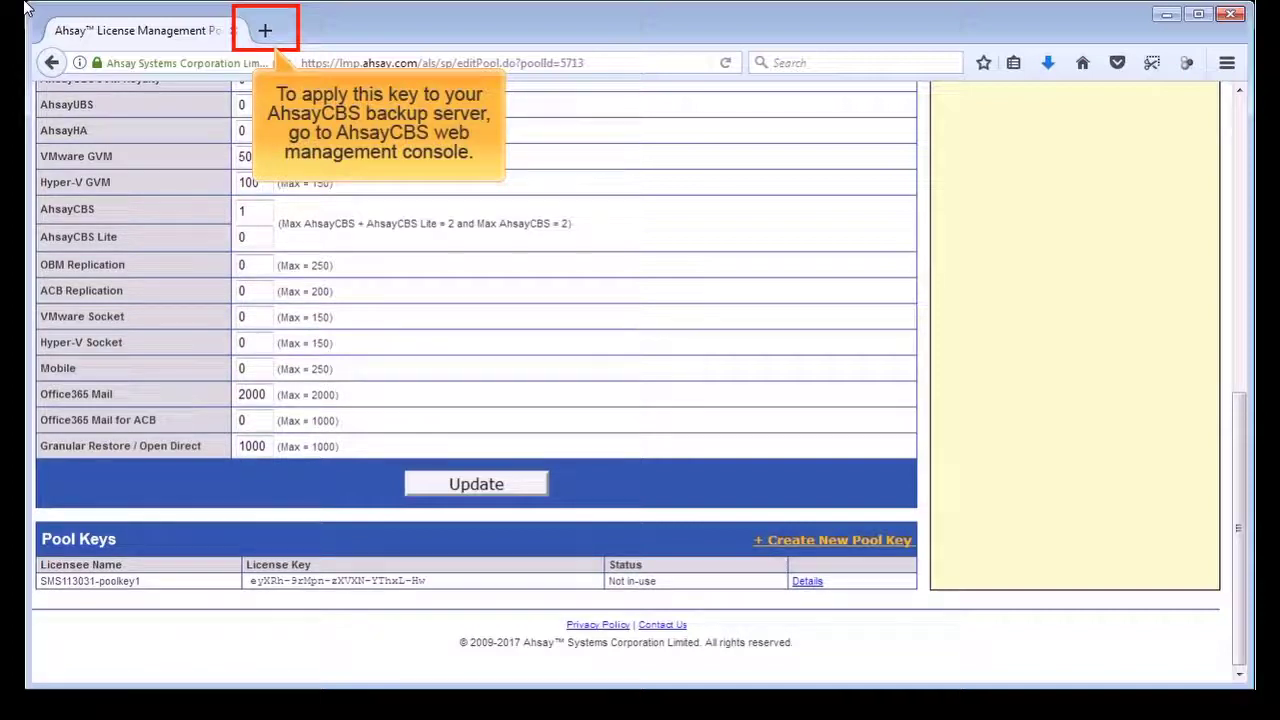
{"action": "left_click", "coordinate": [265, 31]}
{"action": "type", "text": "https://10.120.10.21"}
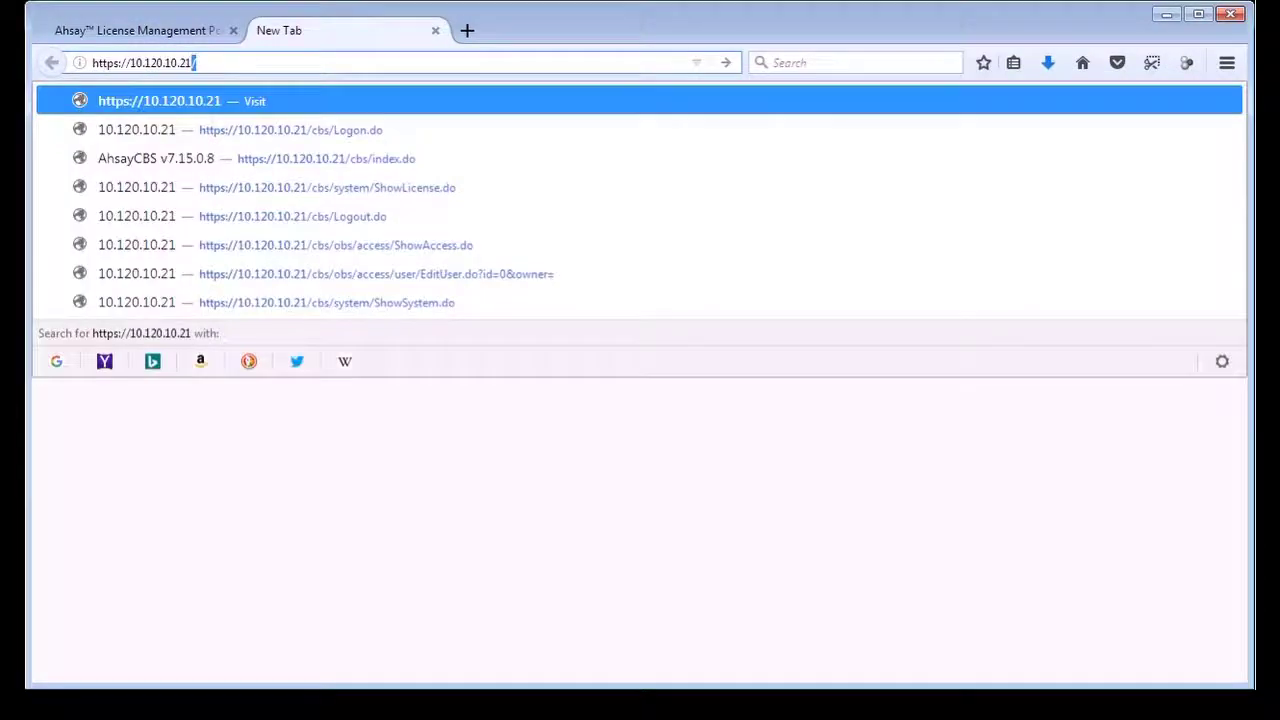
{"action": "key", "text": "Return"}
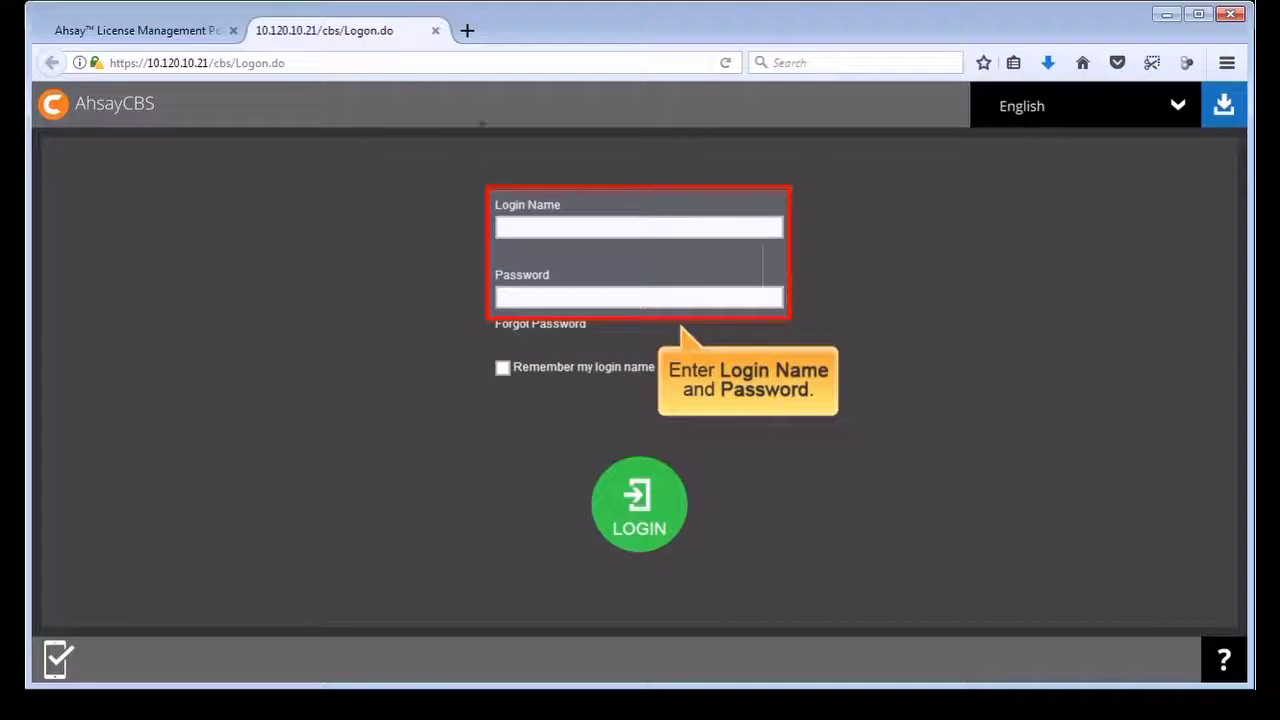
- Sign in with the administrator login name and password, then go to the License settings page
{"action": "left_click", "coordinate": [502, 227]}
{"action": "type", "text": "system"}
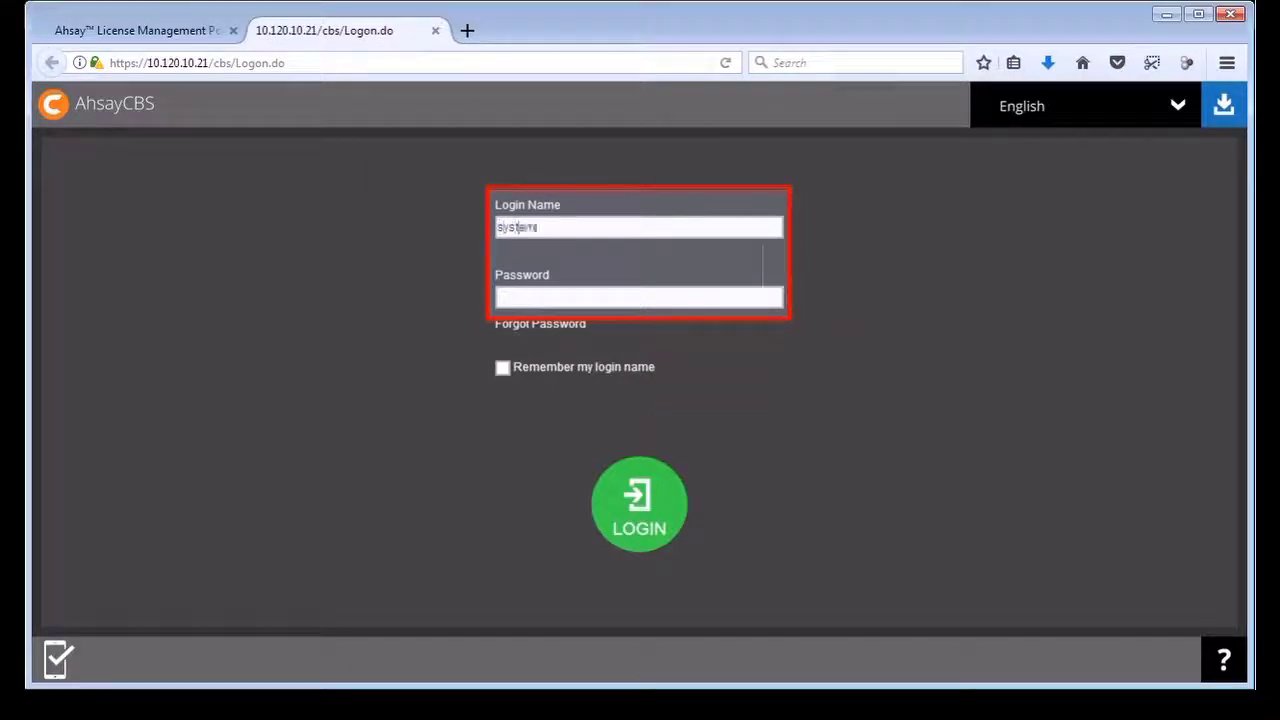
{"action": "key", "text": "Tab"}
{"action": "type", "text": "system"}
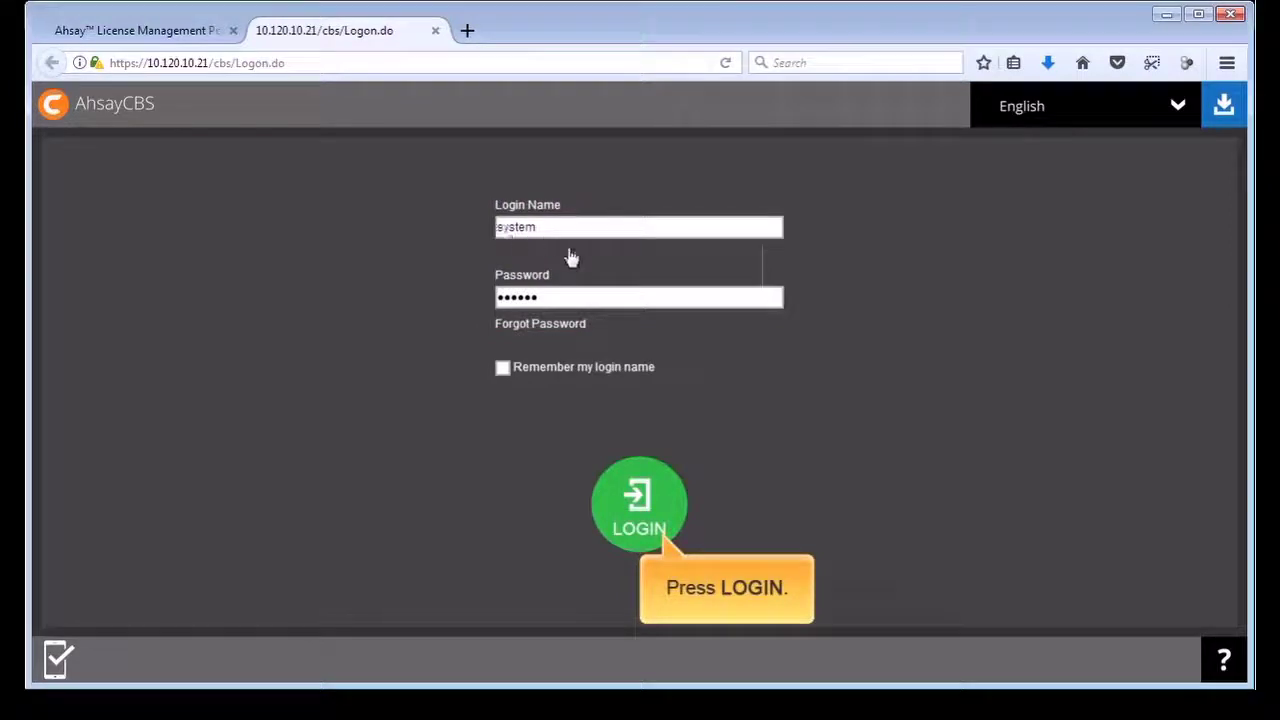
{"action": "left_click", "coordinate": [646, 512]}
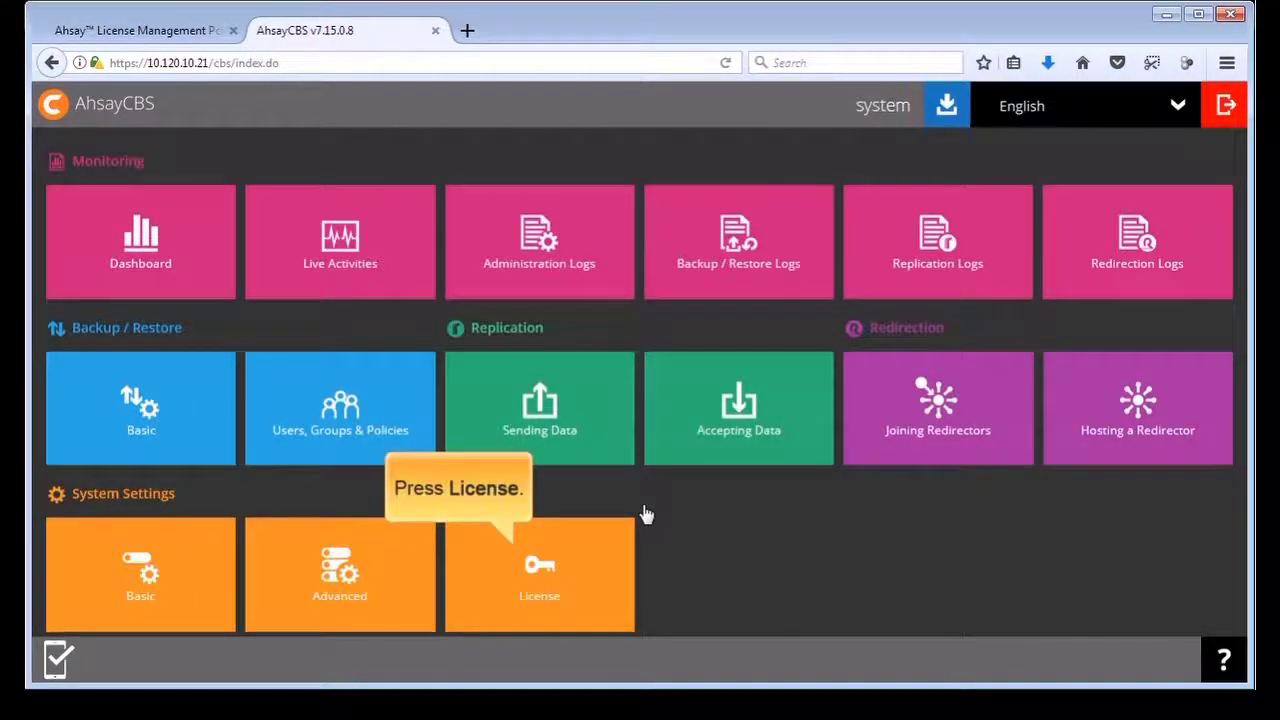
{"action": "left_click", "coordinate": [548, 571]}
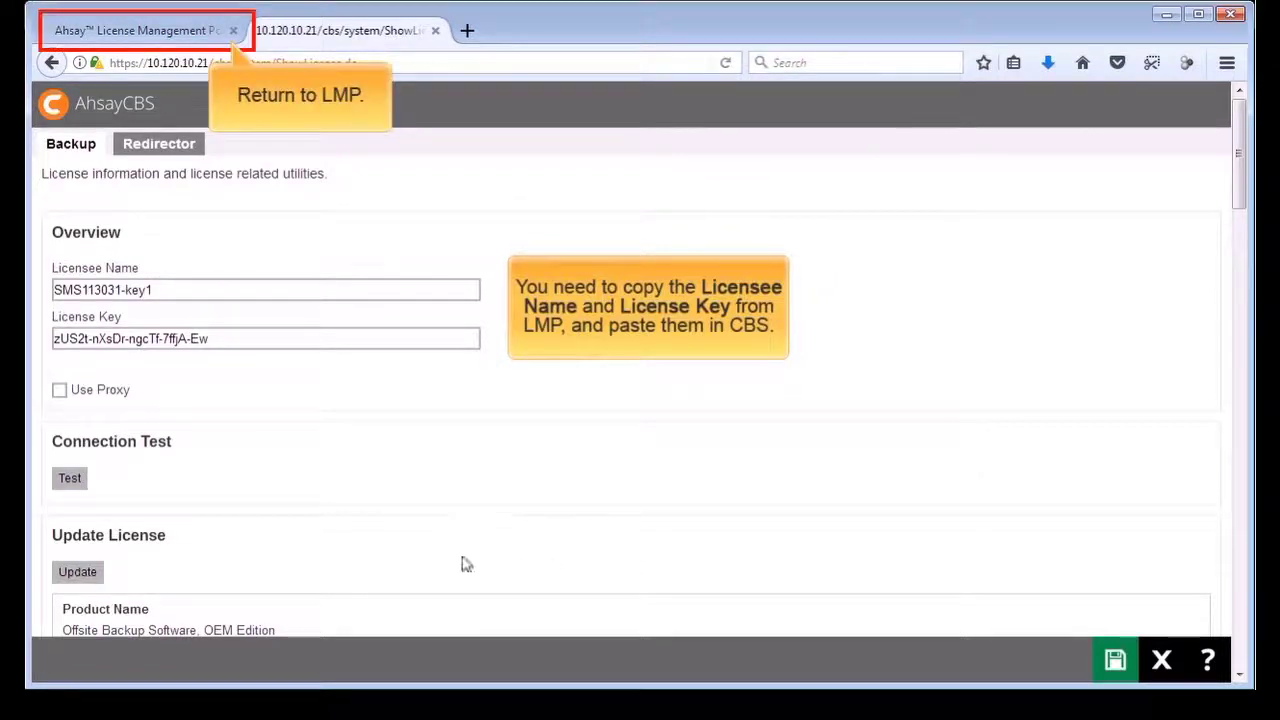
- Copy poolkey1's licensee name from the LMP Pool Keys table over AhsayCBS's Licensee Name
{"action": "left_click", "coordinate": [175, 36]}
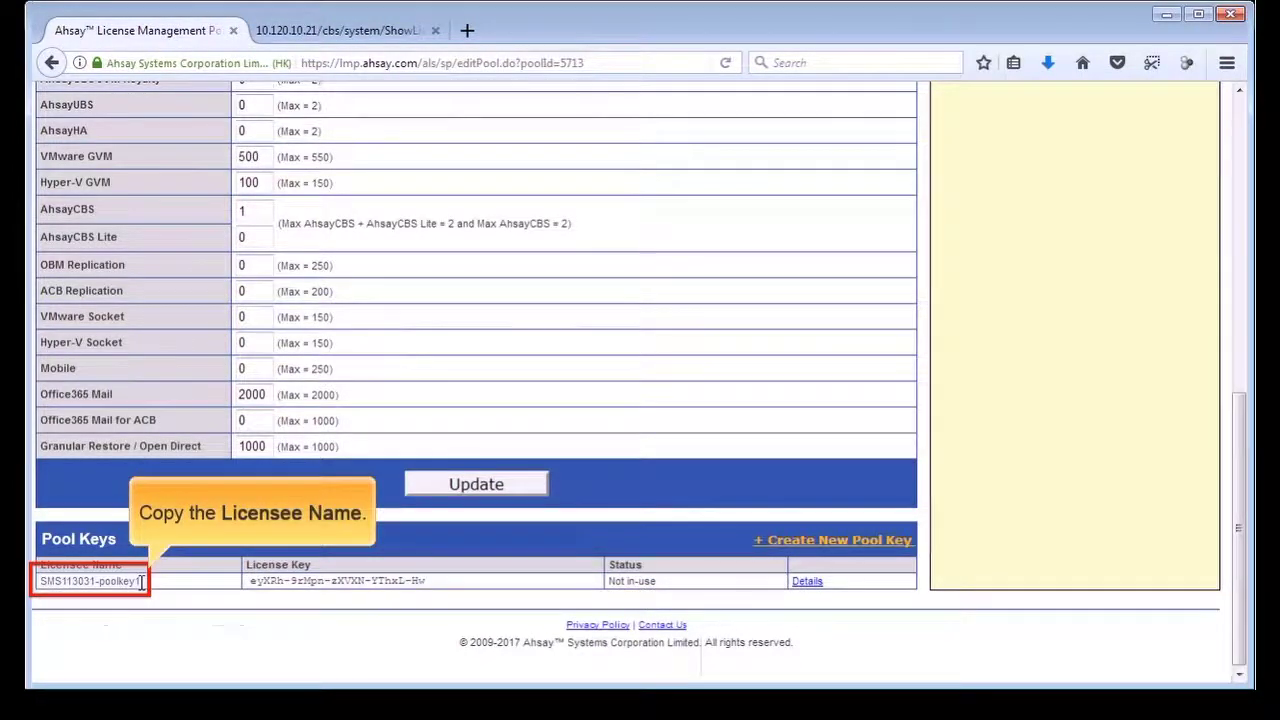
{"action": "left_click_drag", "start_coordinate": [141, 580], "coordinate": [40, 581]}
{"action": "key", "text": "ctrl+c"}
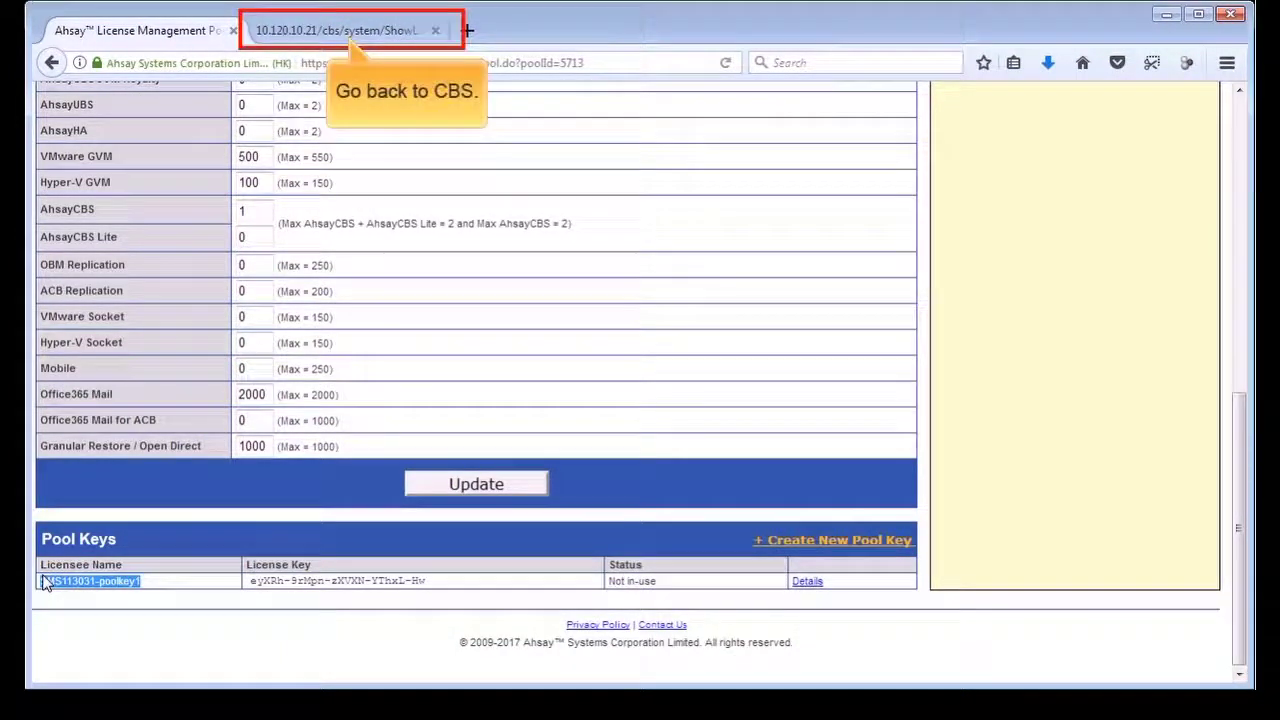
{"action": "left_click", "coordinate": [320, 32]}
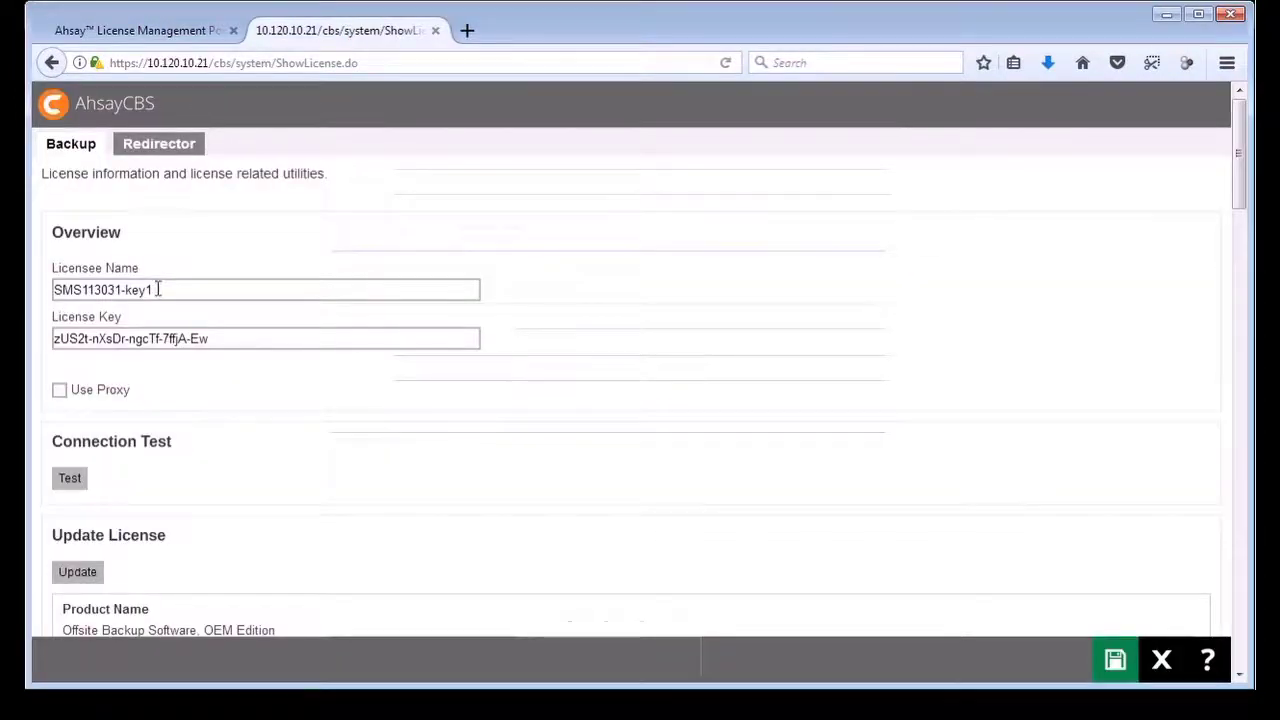
{"action": "left_click_drag", "start_coordinate": [157, 289], "coordinate": [54, 290]}
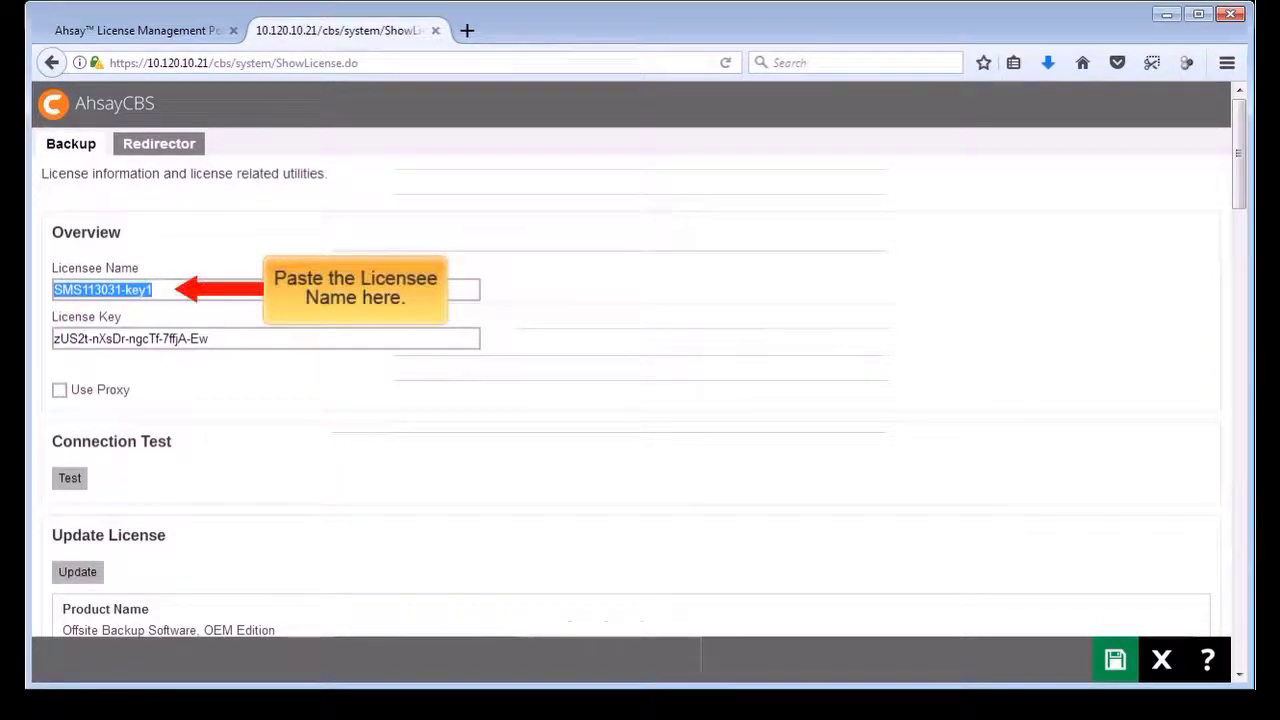
{"action": "key", "text": "ctrl+v"}
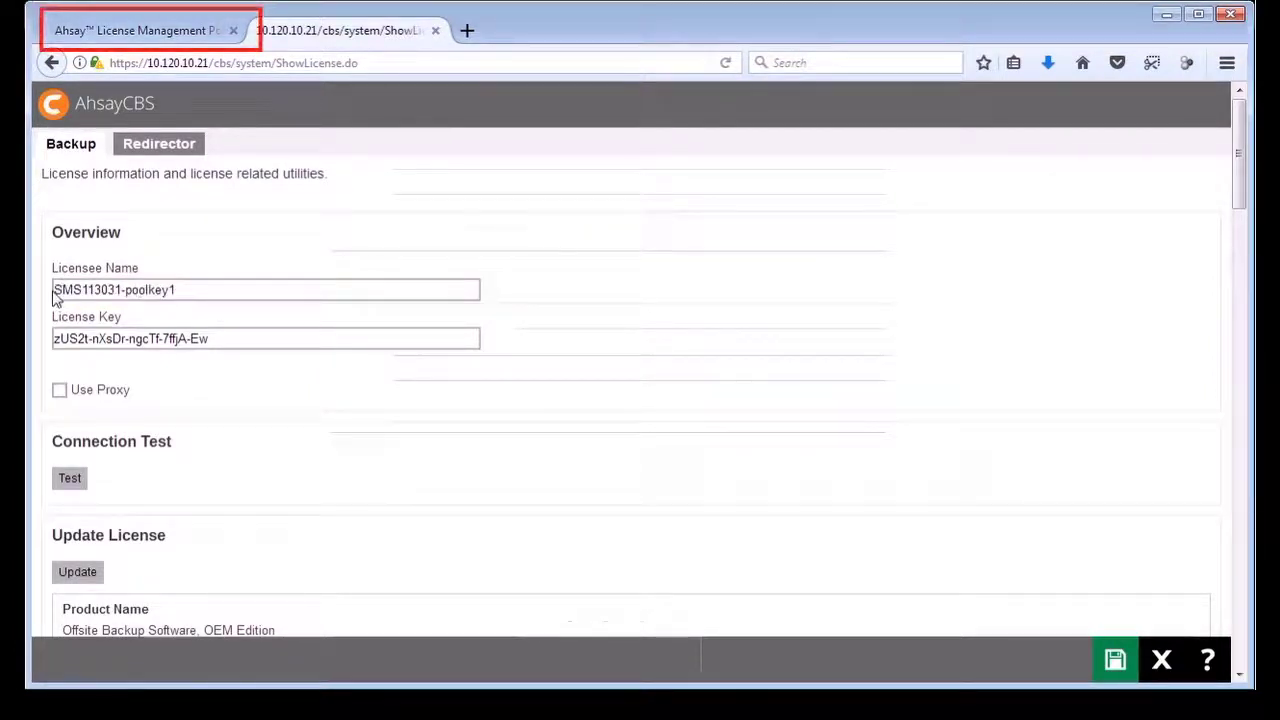
- Copy poolkey1's license key from LMP over the old value in AhsayCBS's License Key field
{"action": "left_click", "coordinate": [178, 33]}
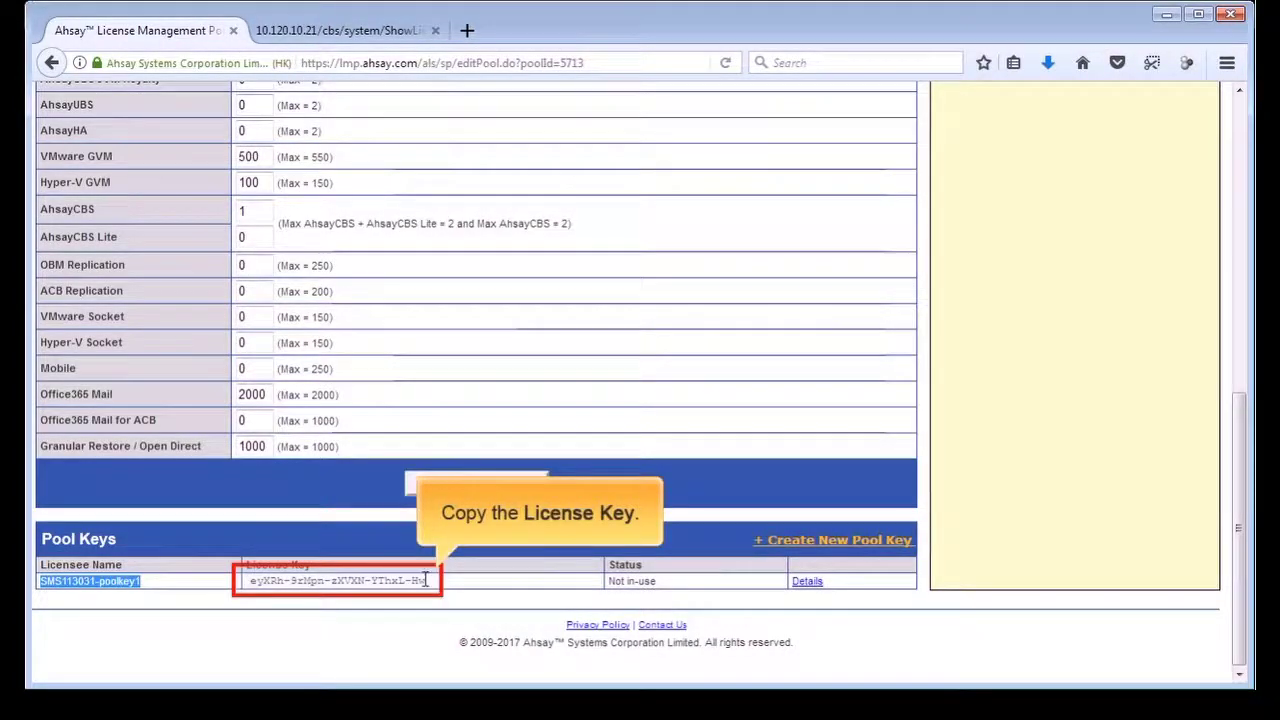
{"action": "left_click_drag", "start_coordinate": [428, 580], "coordinate": [252, 582]}
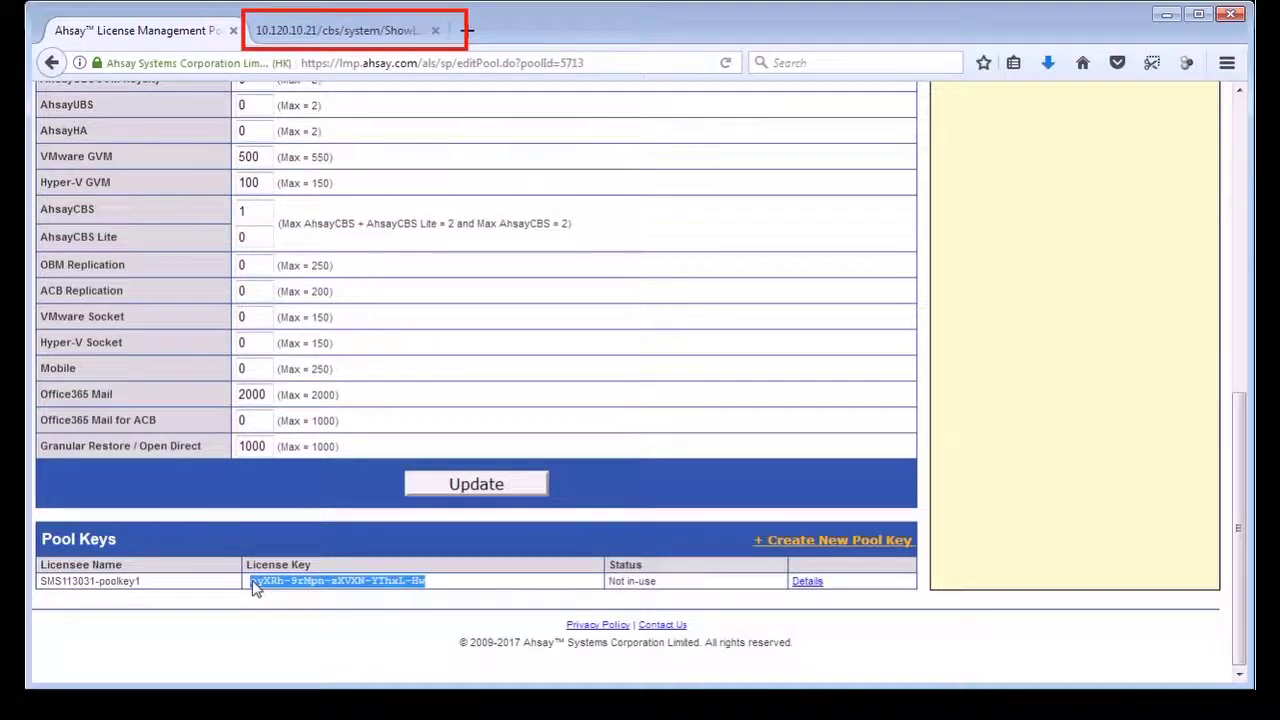
{"action": "left_click", "coordinate": [323, 33]}
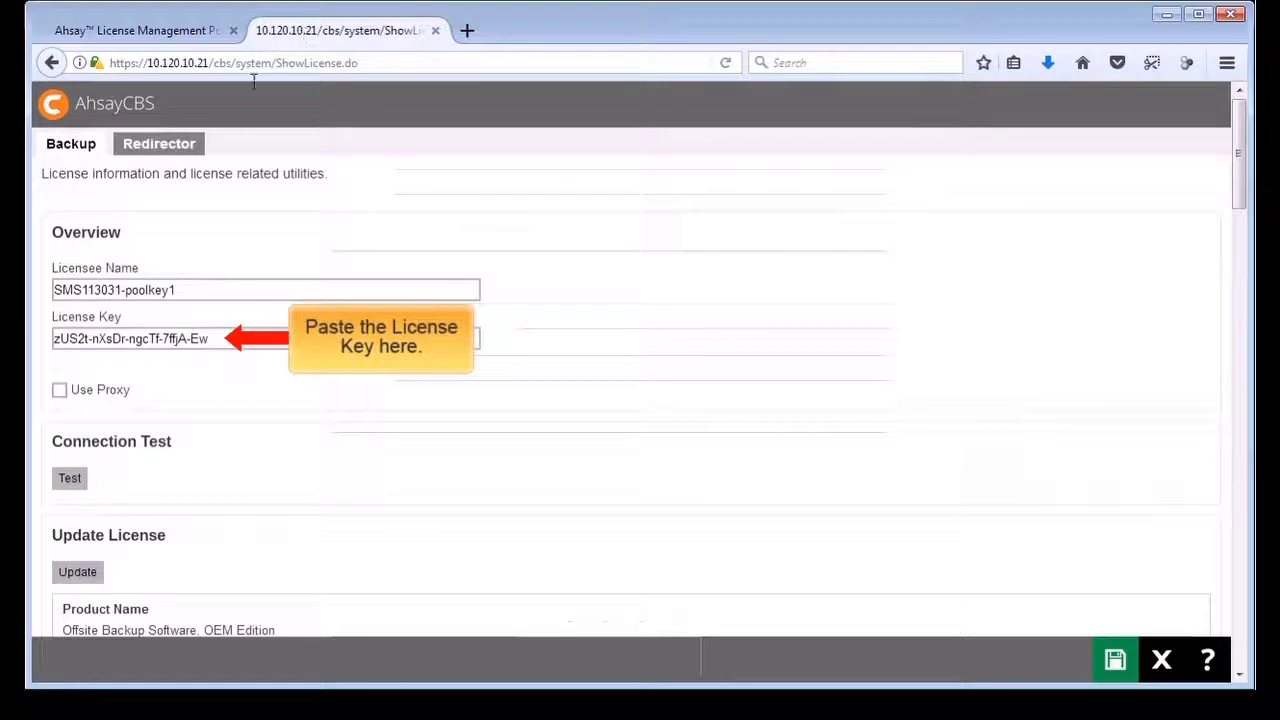
{"action": "left_click_drag", "start_coordinate": [215, 338], "coordinate": [48, 338]}
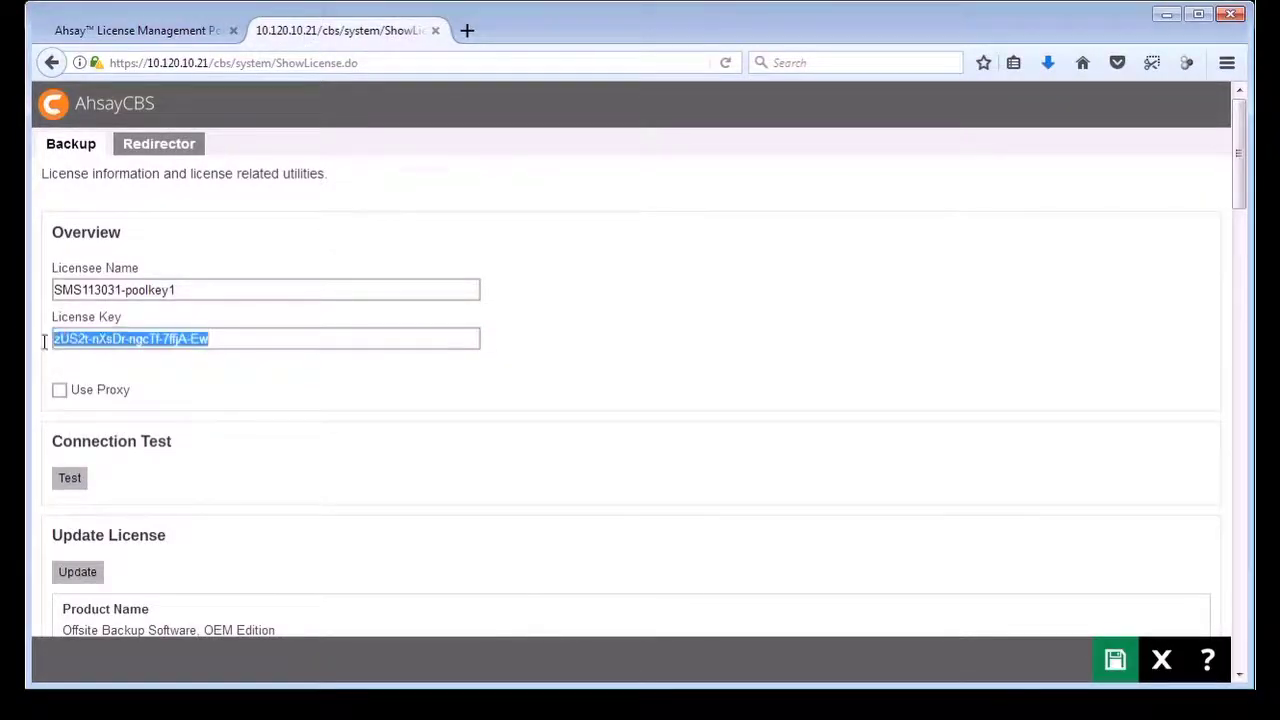
{"action": "key", "text": "ctrl+v"}
{"action": "scroll", "coordinate": [47, 347], "scroll_direction": "down", "scroll_amount": 3}
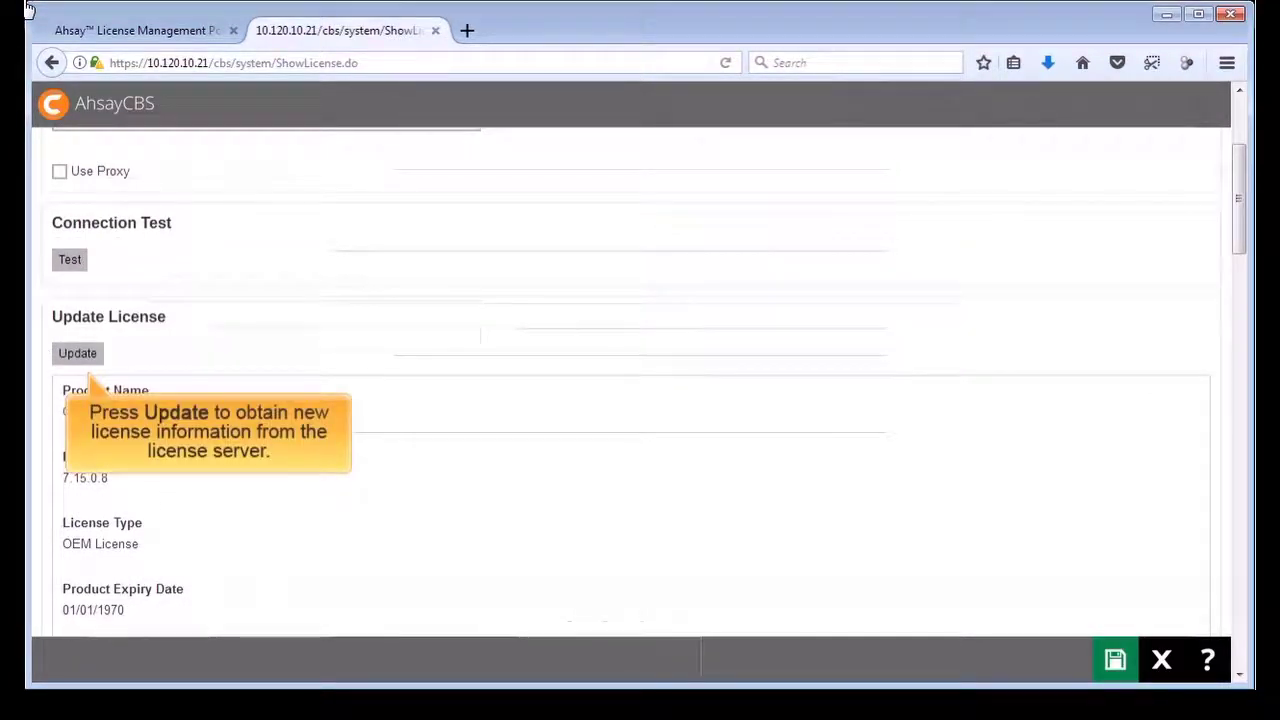
{"action": "left_click", "coordinate": [78, 354]}
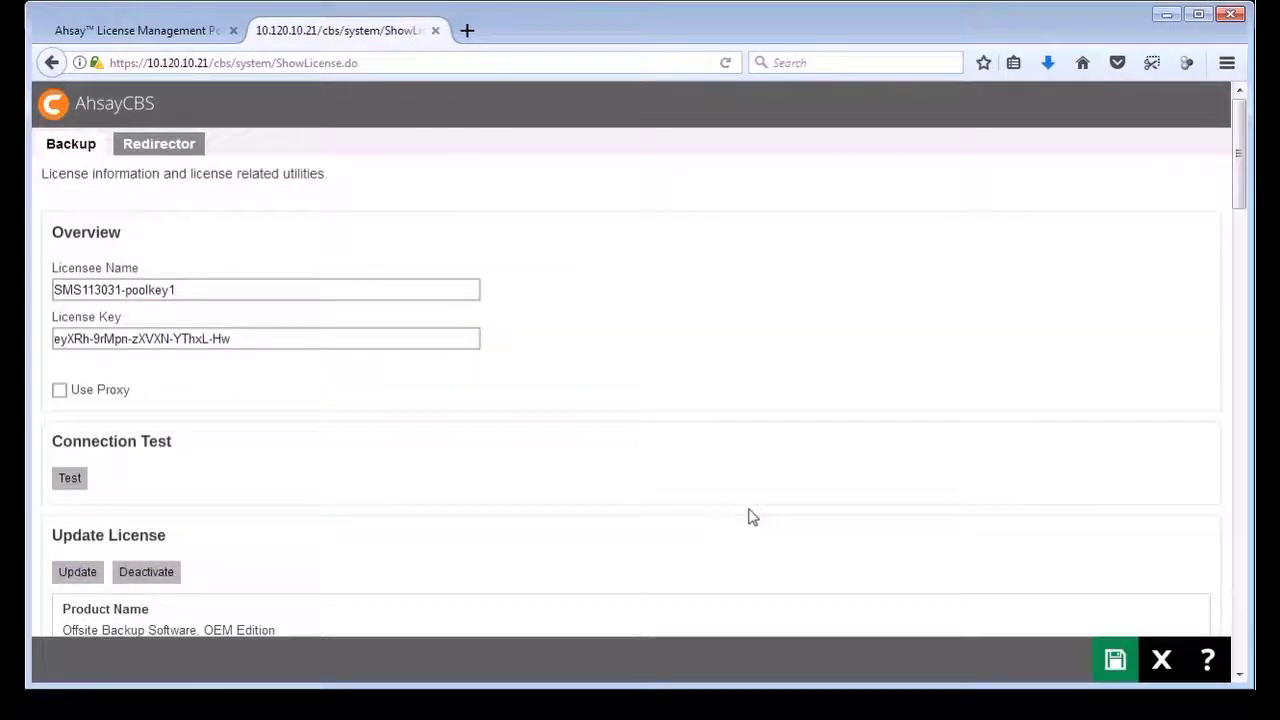
{"action": "scroll", "coordinate": [749, 517], "scroll_direction": "down", "scroll_amount": 3}
{"action": "scroll", "coordinate": [752, 517], "scroll_direction": "down", "scroll_amount": 4}
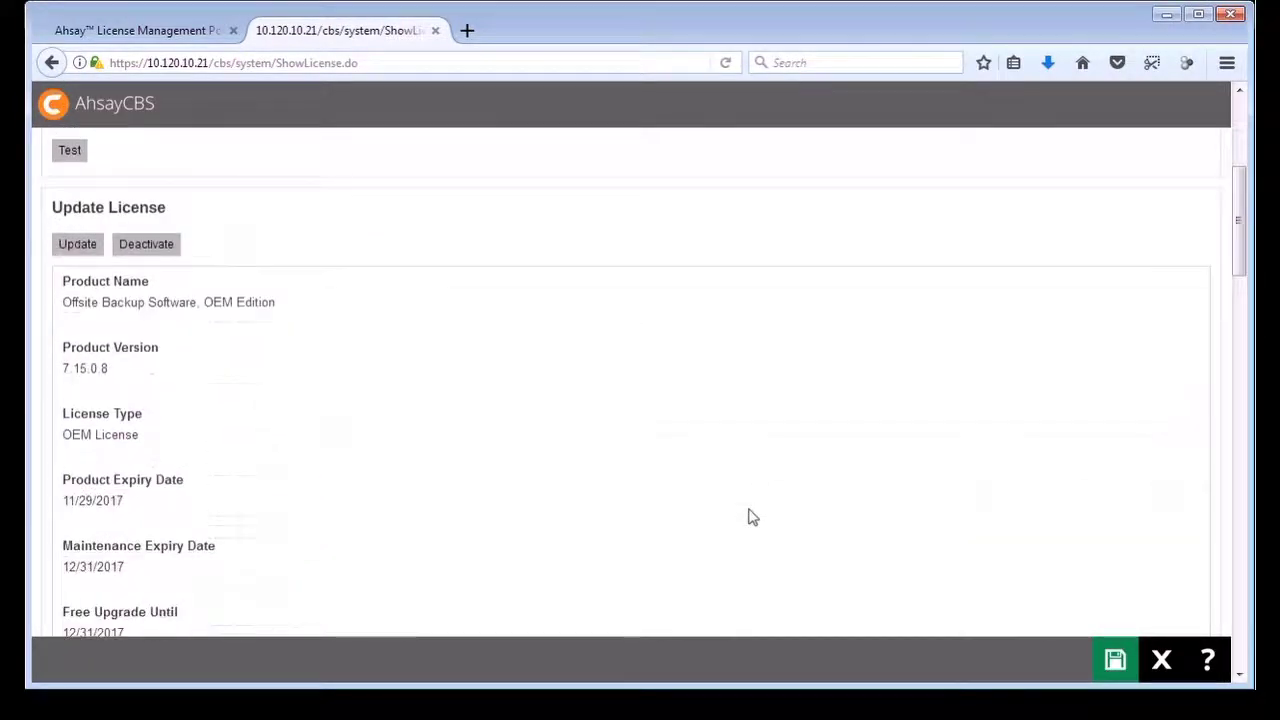
{"action": "scroll", "coordinate": [752, 517], "scroll_direction": "down", "scroll_amount": 5}
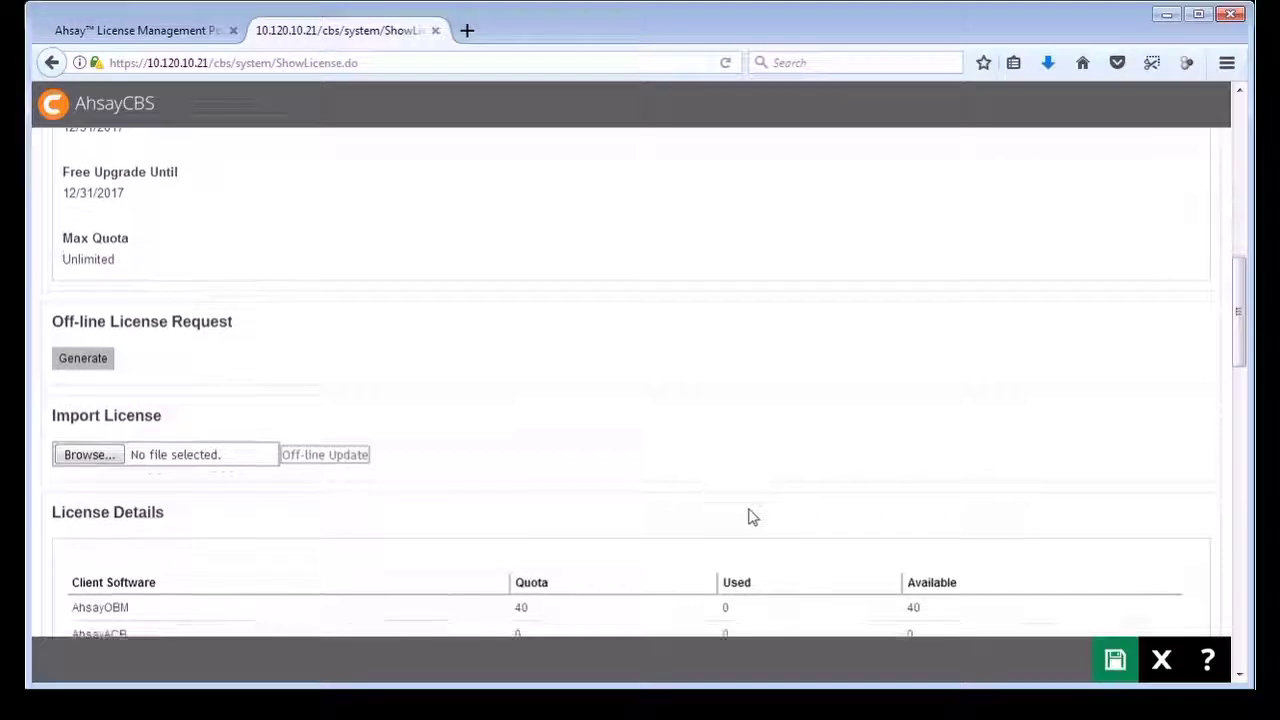
{"action": "scroll", "coordinate": [752, 517], "scroll_direction": "down", "scroll_amount": 1}
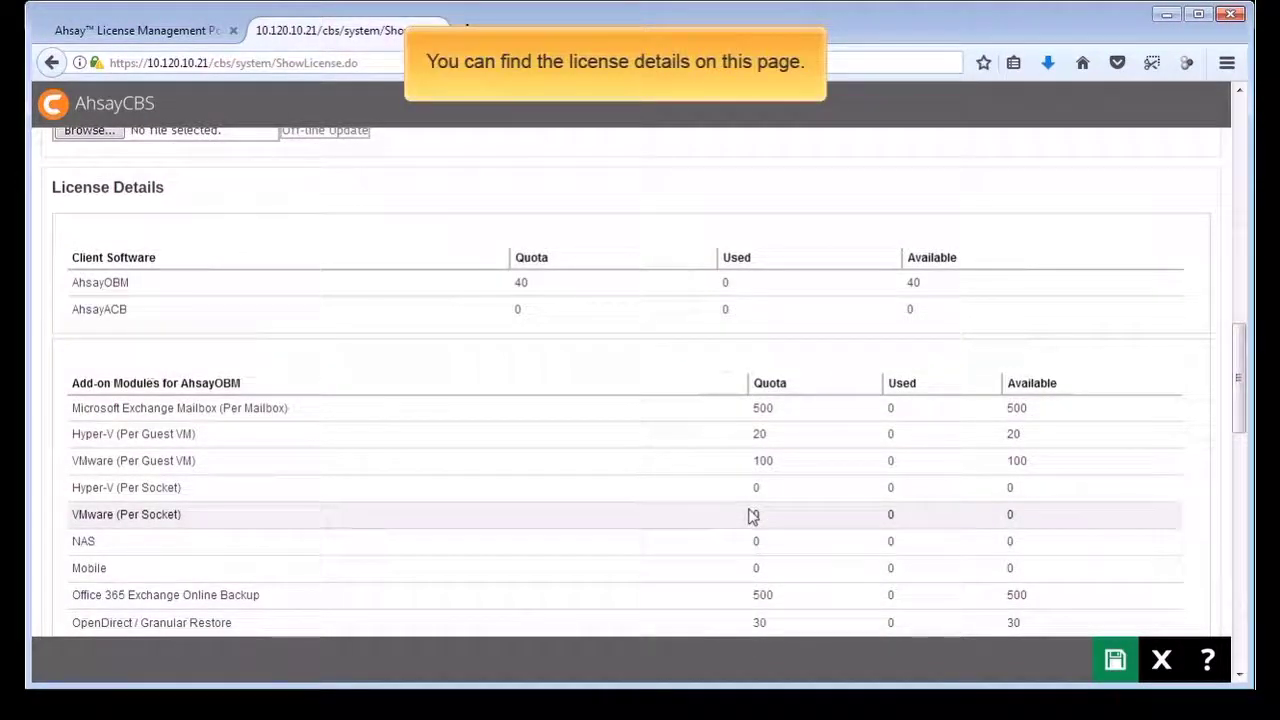
{"action": "scroll", "coordinate": [752, 517], "scroll_direction": "down", "scroll_amount": 2}
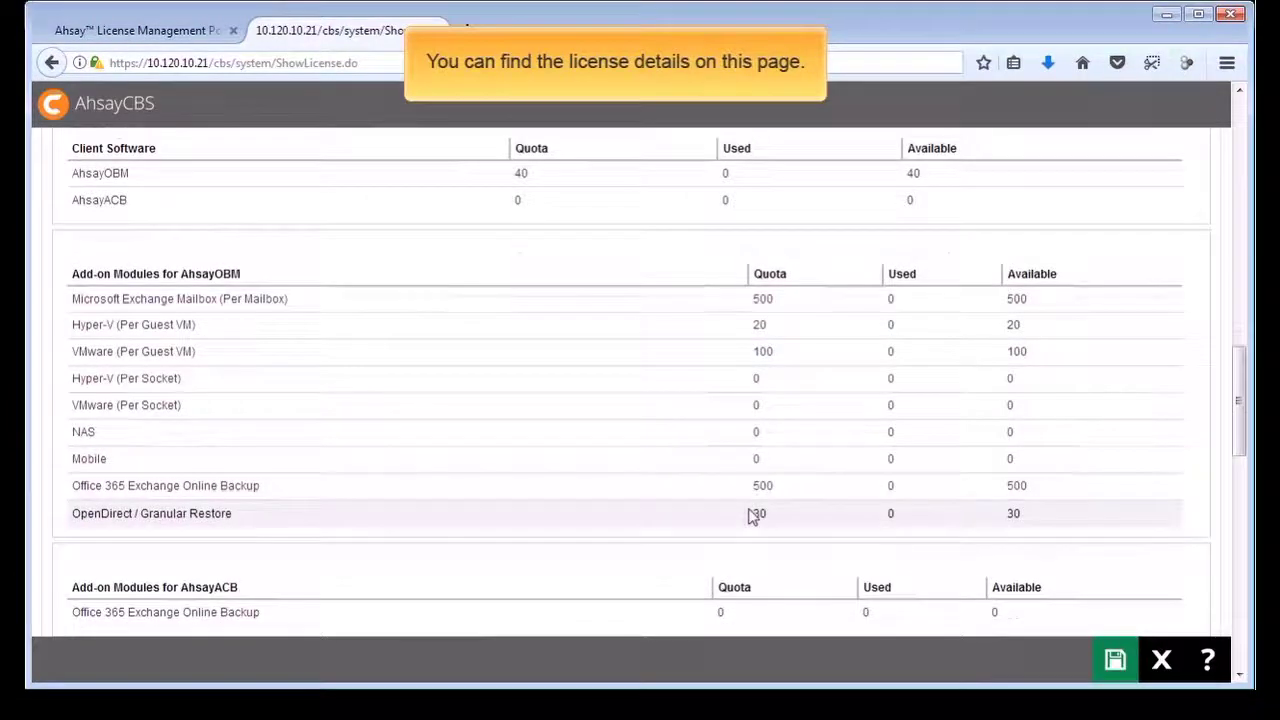
{"action": "scroll", "coordinate": [752, 517], "scroll_direction": "down", "scroll_amount": 2}
{"action": "scroll", "coordinate": [752, 517], "scroll_direction": "down", "scroll_amount": 2}
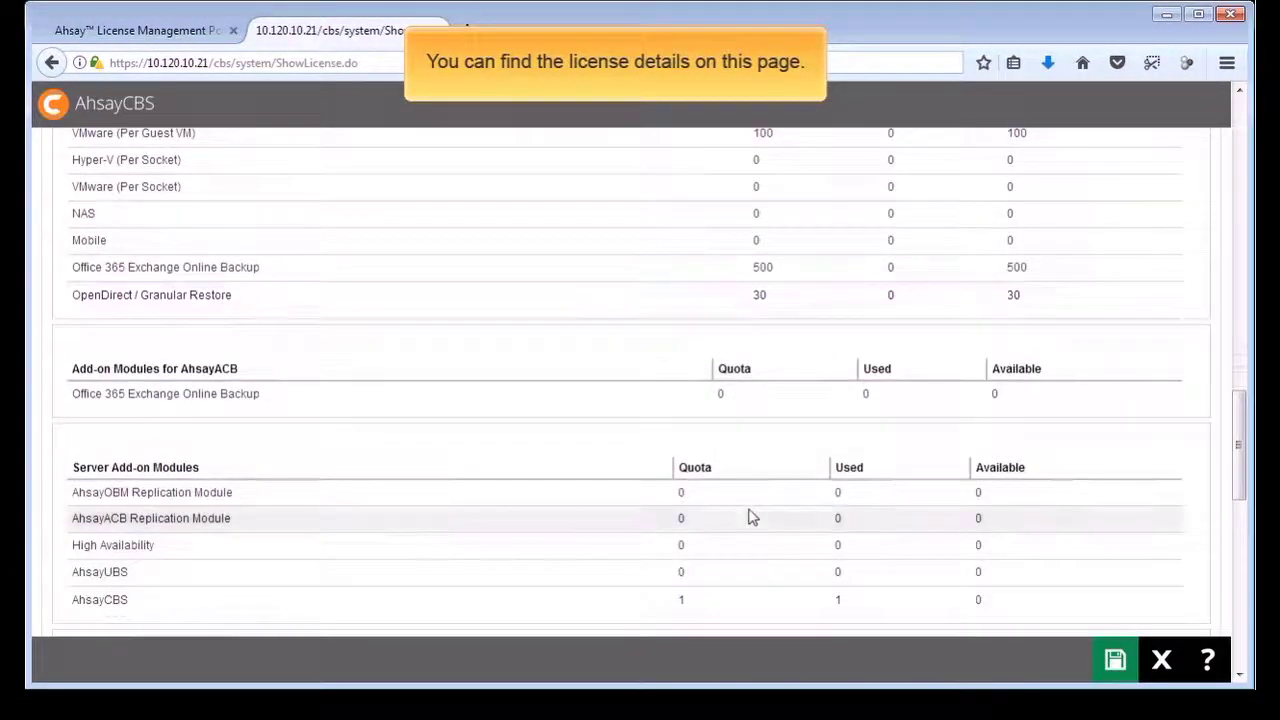
{"action": "scroll", "coordinate": [752, 517], "scroll_direction": "down", "scroll_amount": 2}
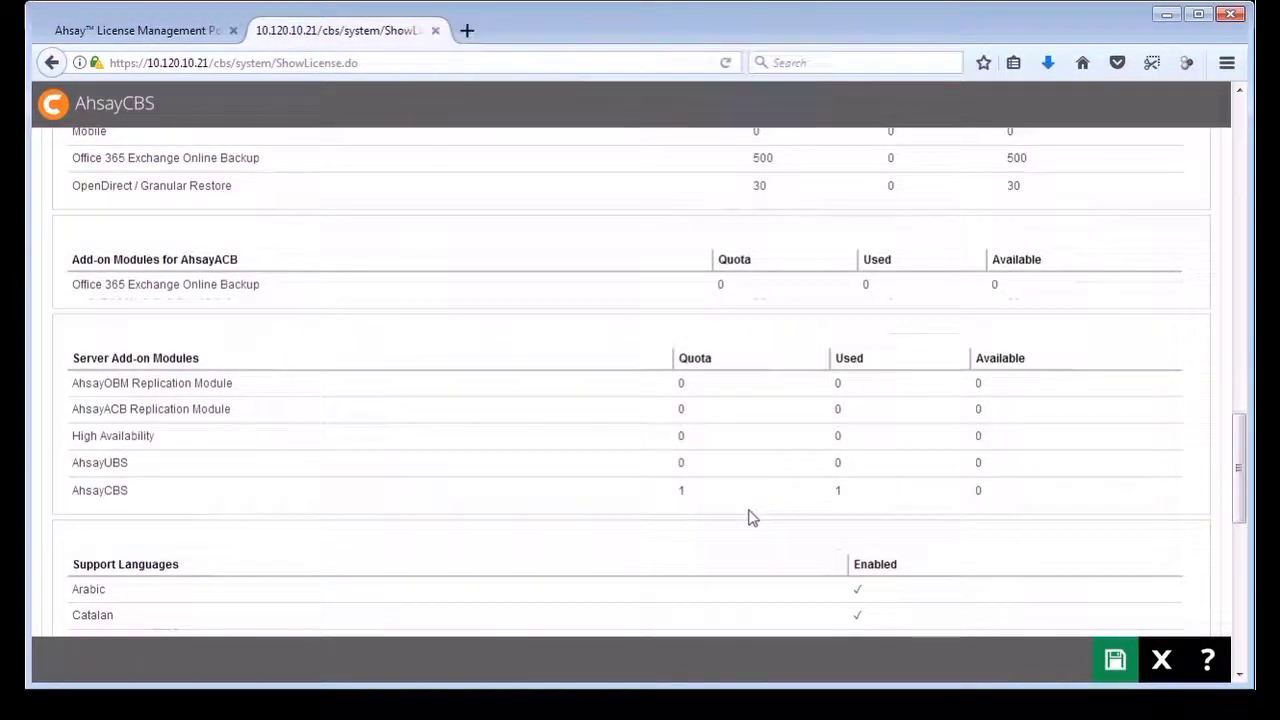